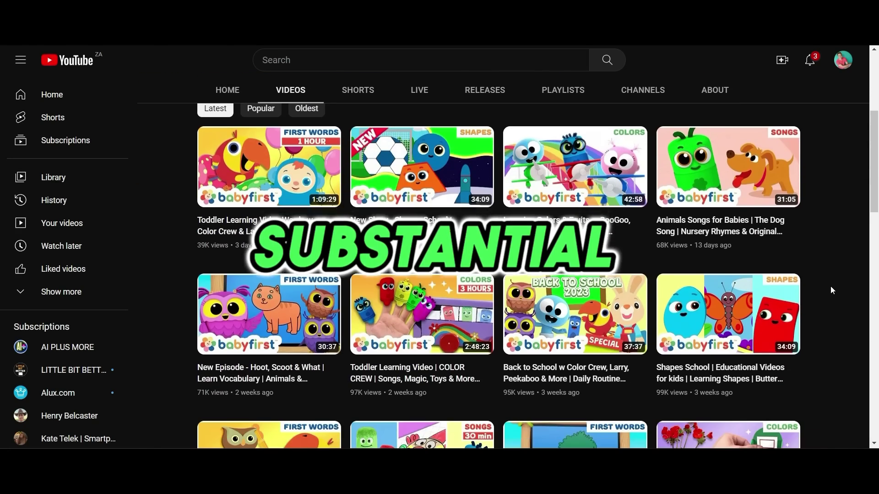
Step: Scroll down the BabyFirst channel's Videos tab to compare the toddler videos' view counts
scroll(840, 275, down, 2)
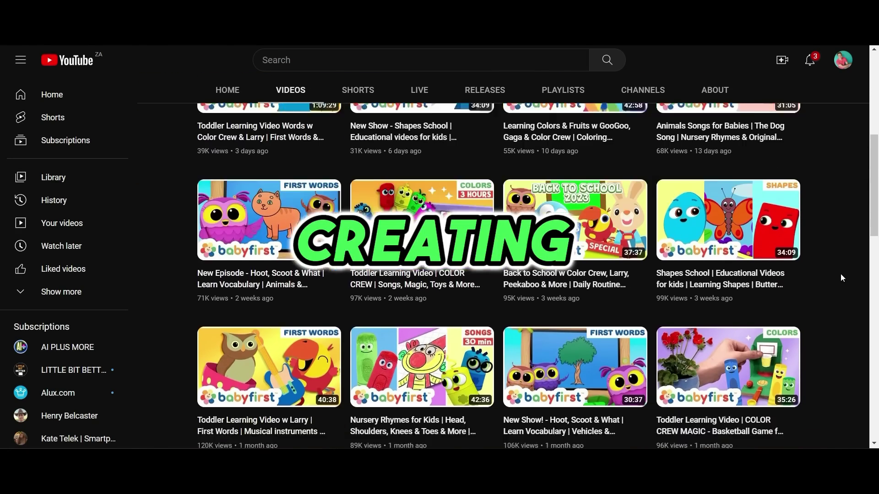
scroll(841, 278, down, 1)
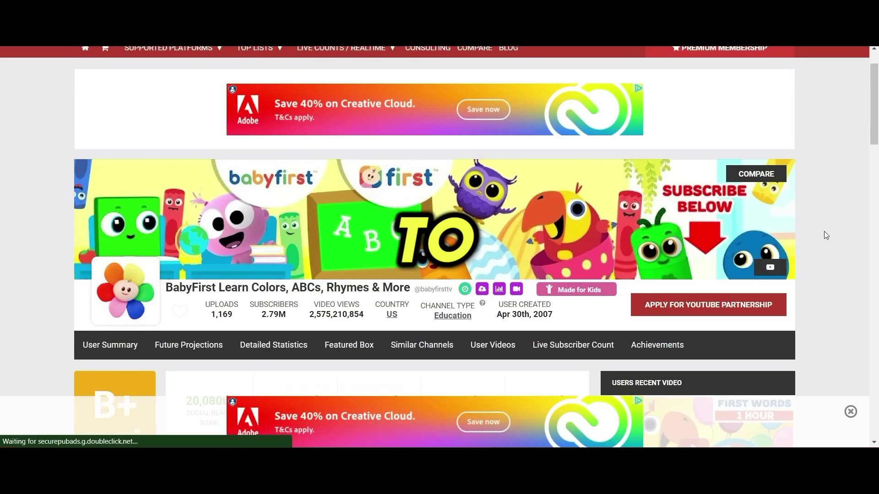
Step: Scroll the BabyFirst Social Blade page down and back up to check the estimated earnings
scroll(824, 232, down, 3)
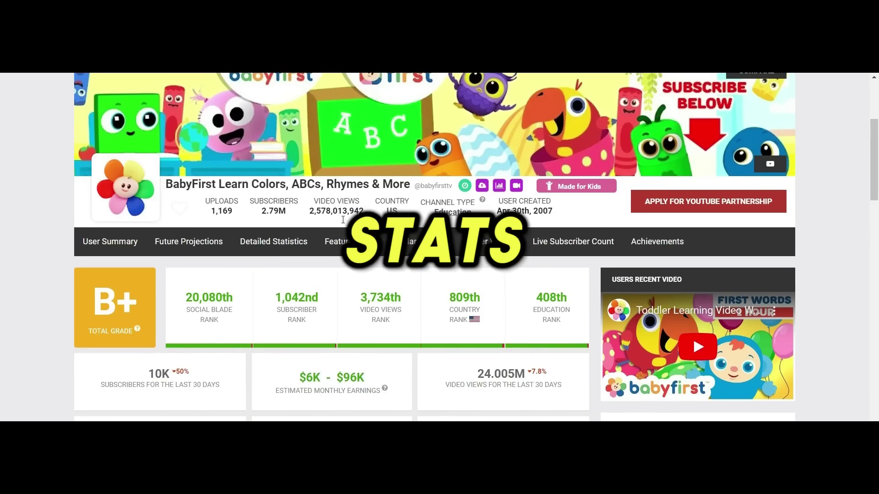
scroll(342, 220, up, 4)
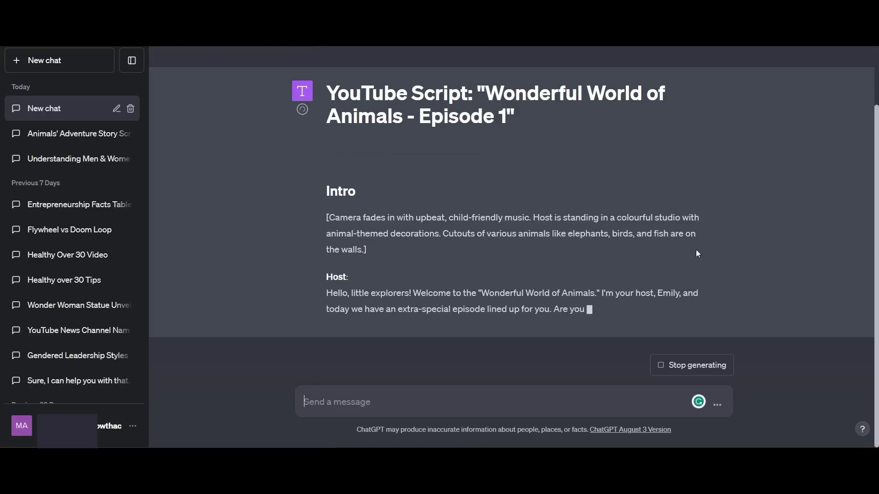
Step: Scroll through the generated script's host intro and the start of 'Segment 1: Elephants'
scroll(667, 236, up, 2)
scroll(666, 234, down, 3)
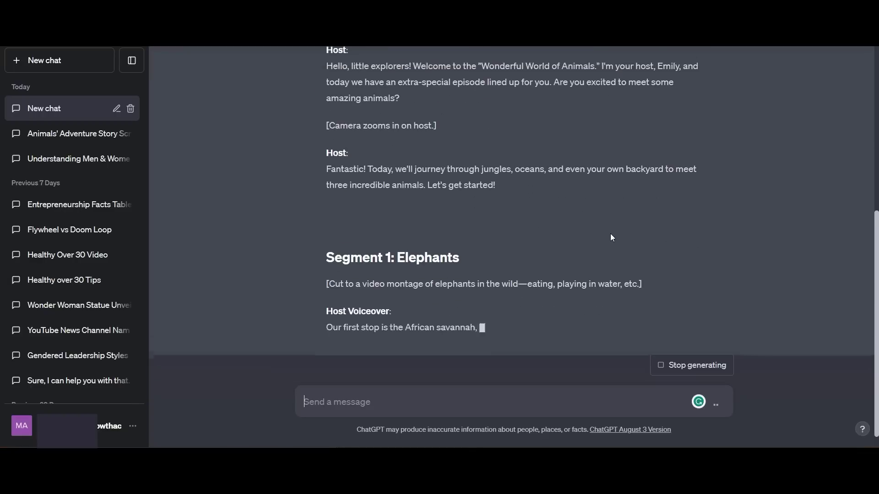
Step: Switch to the Meet the Animals Word script and read through the Opening Scene and Scene 1
key(alt+Tab)
scroll(470, 304, down, 3)
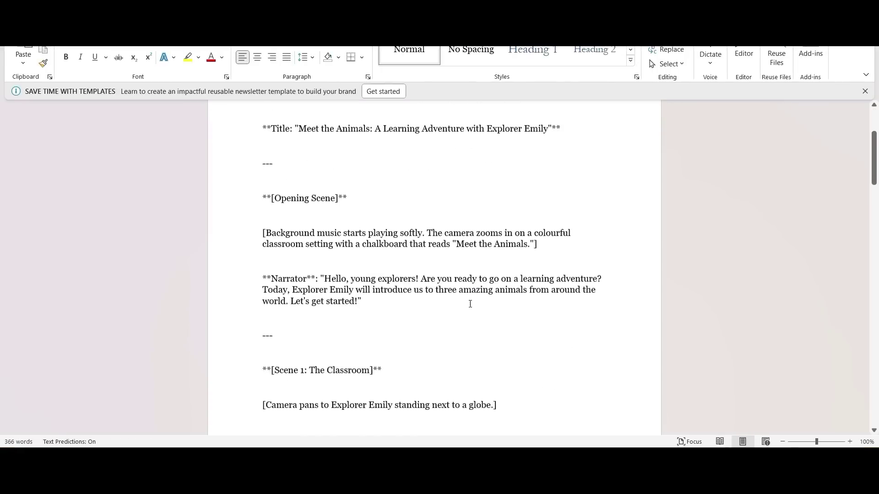
scroll(465, 294, down, 1)
scroll(485, 286, up, 4)
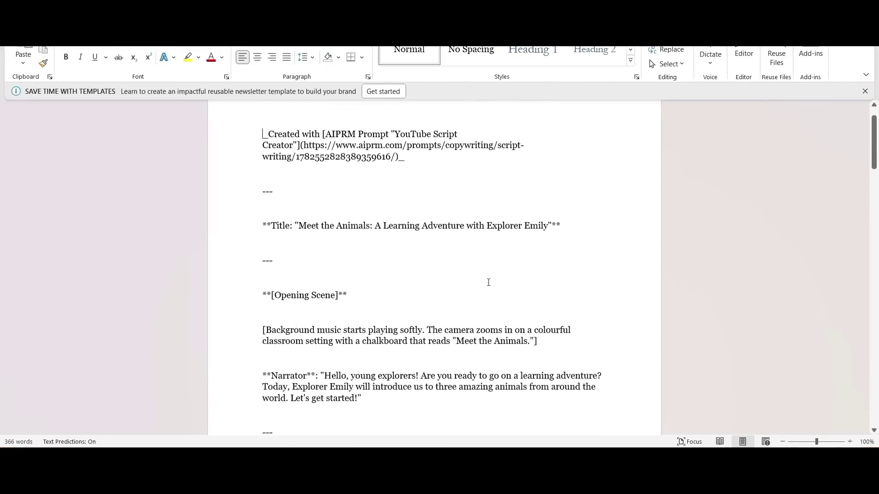
scroll(437, 289, down, 1)
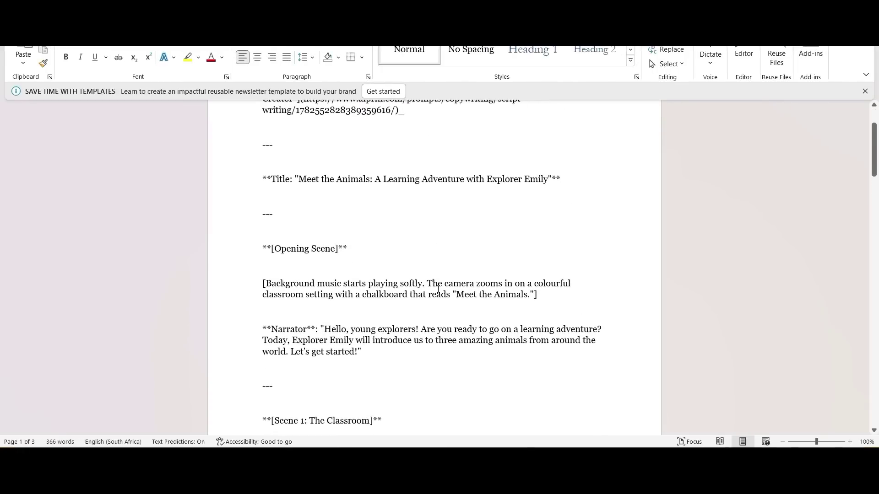
scroll(437, 289, down, 1)
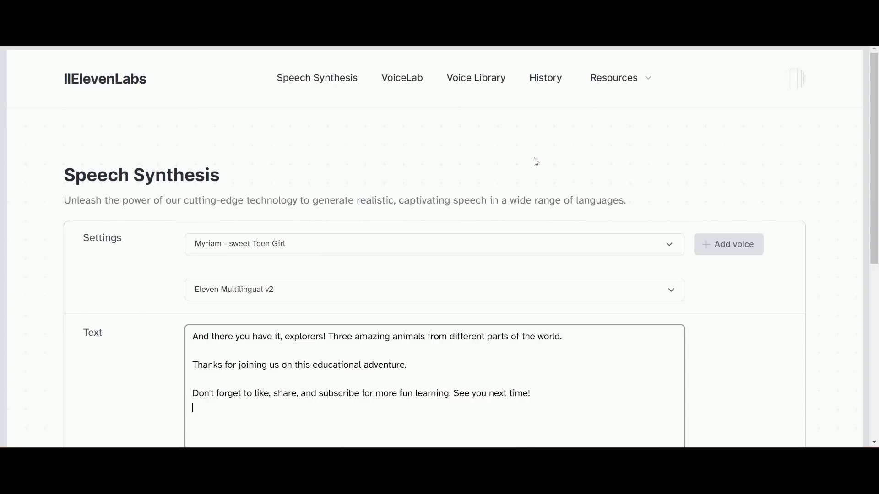
Step: Go to VoiceLab and bring up the Add Generative or Cloned Voice options
click(732, 245)
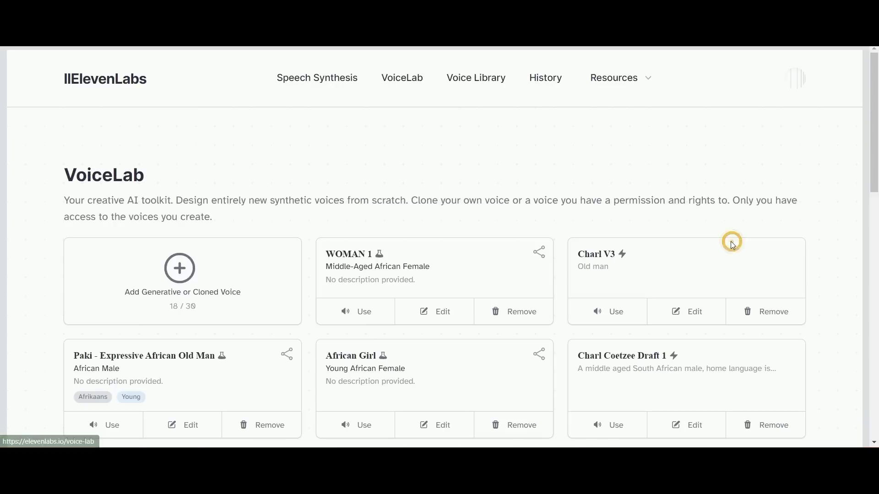
click(182, 276)
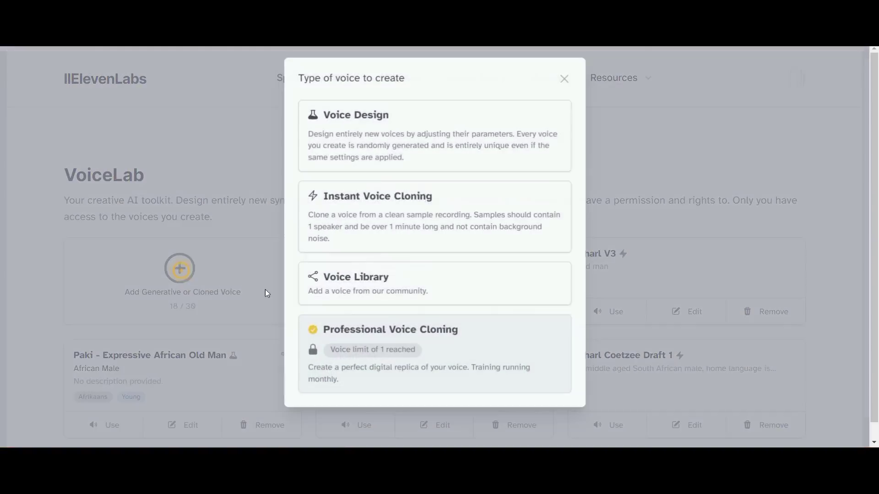
Step: Open the Voice Library and play the Myra voice sample
click(391, 280)
scroll(496, 308, down, 5)
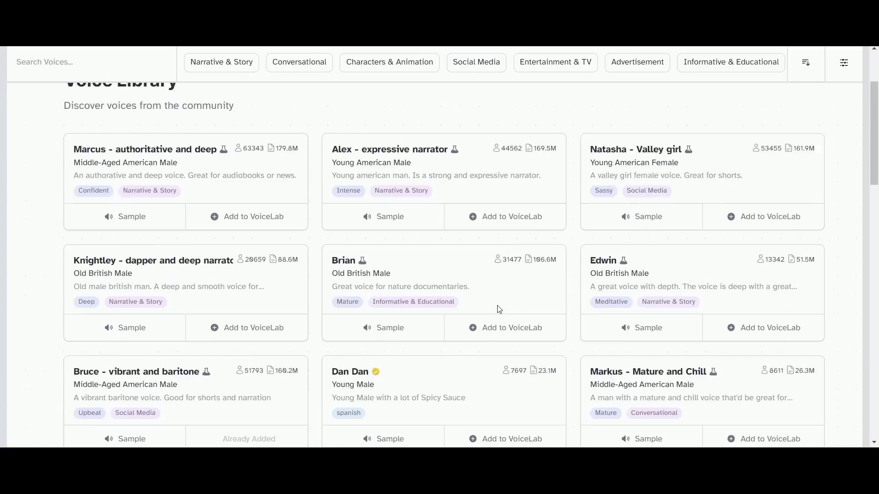
scroll(498, 310, down, 3)
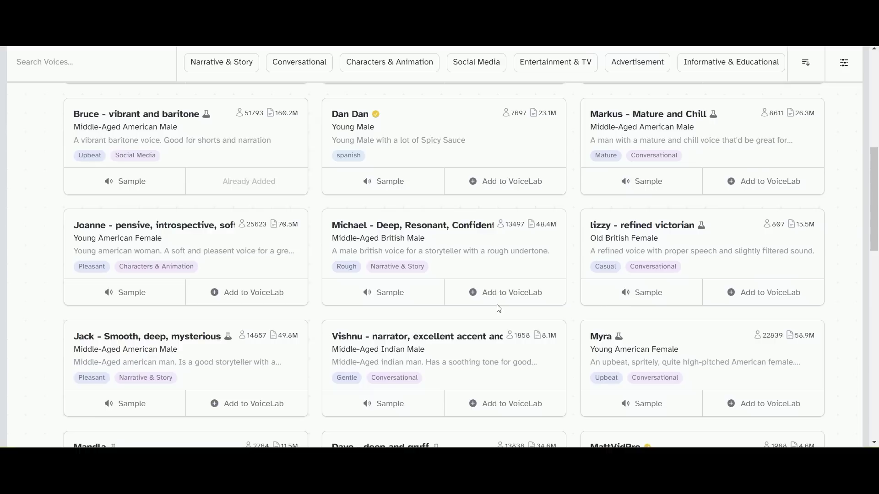
scroll(499, 309, down, 4)
click(637, 206)
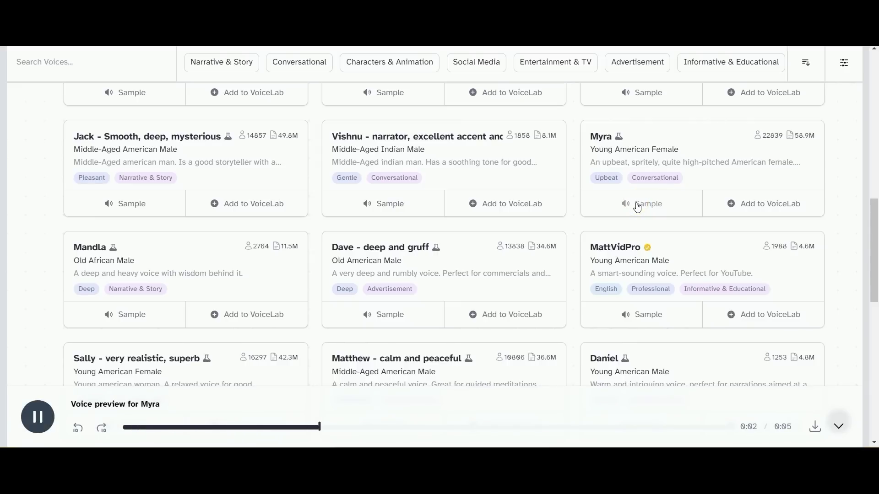
Step: Preview the Ella and Myriam voices, then start adding Aphrodite to VoiceLab
scroll(469, 234, down, 1)
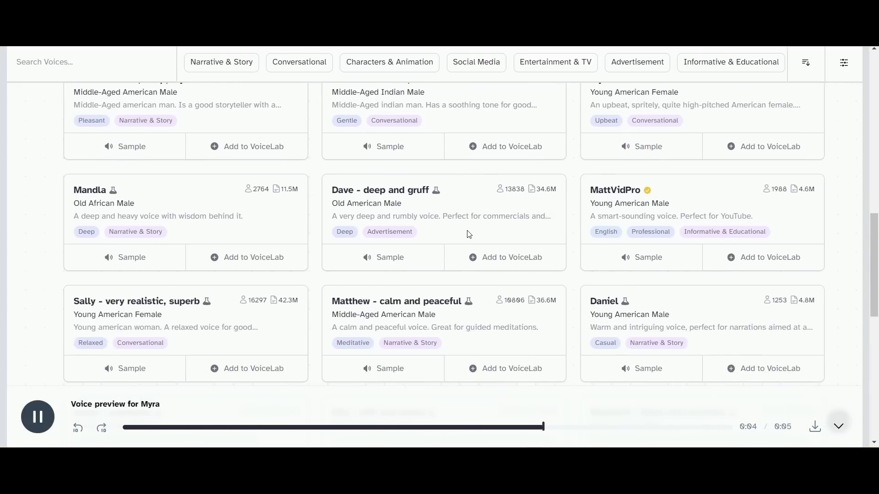
scroll(469, 235, down, 4)
click(369, 251)
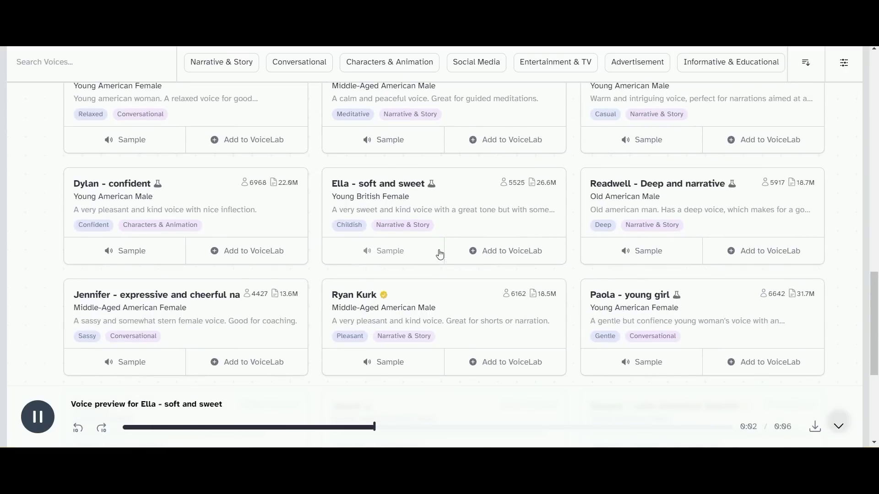
scroll(453, 241, down, 6)
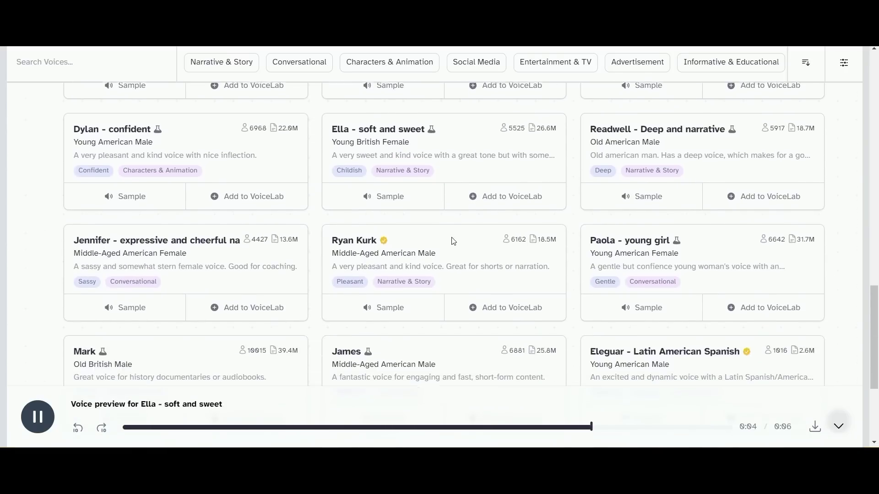
click(636, 225)
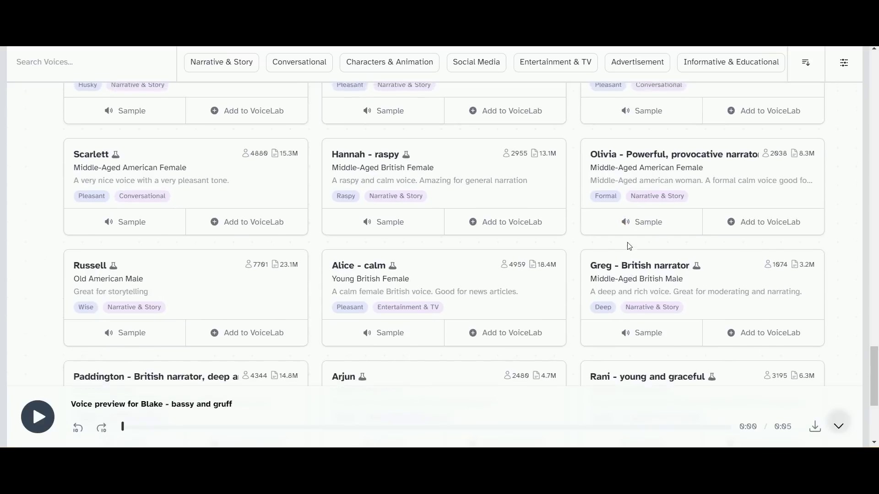
scroll(734, 298, up, 3)
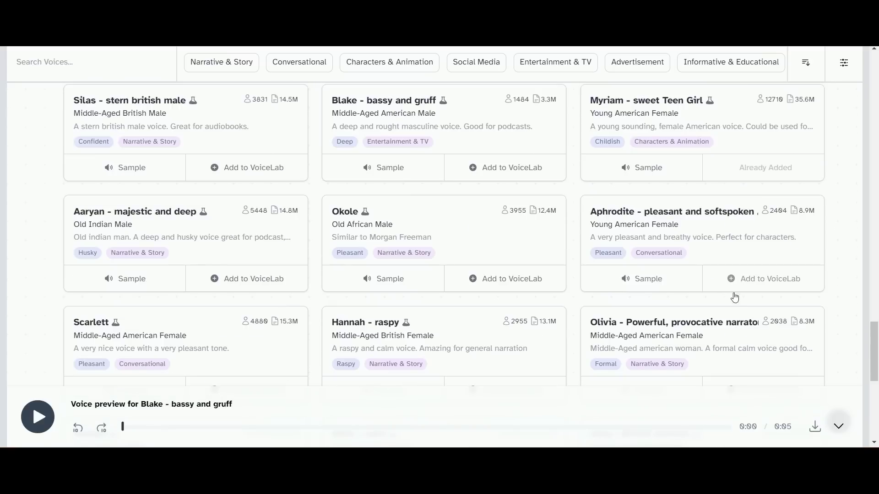
click(761, 279)
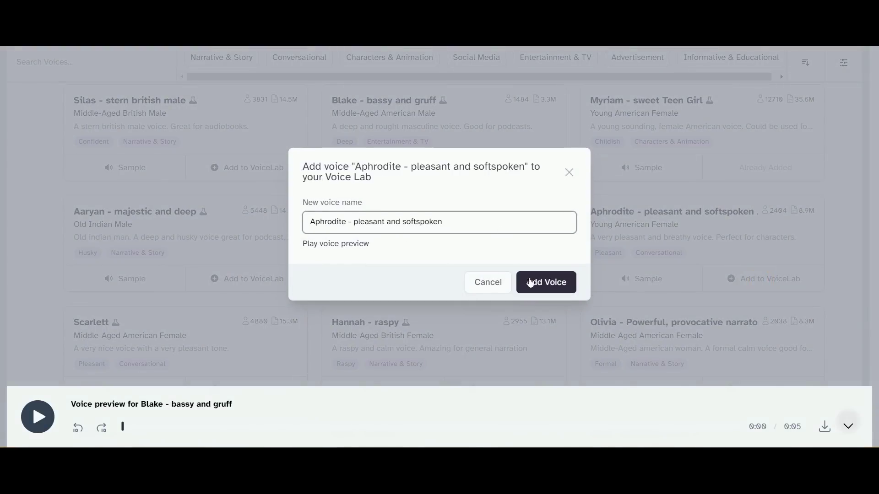
Step: Add Aphrodite to VoiceLab and keep Myriam - sweet Teen Girl as the speaking voice
click(534, 283)
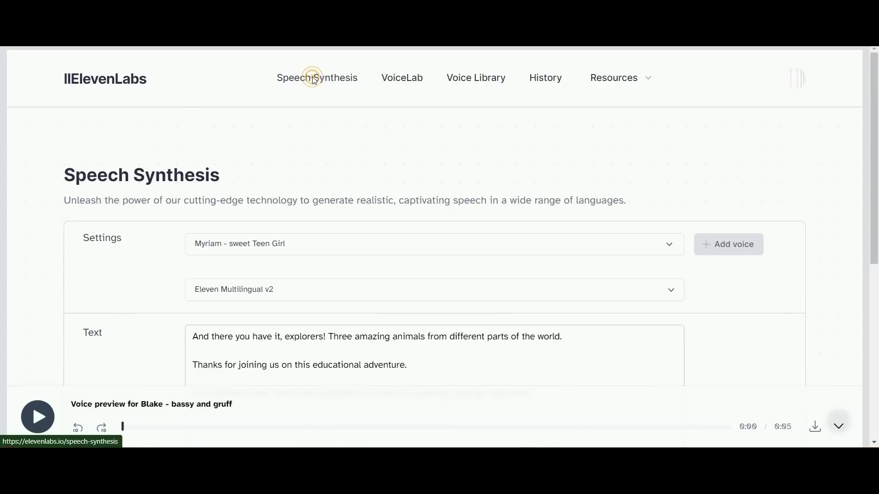
click(370, 240)
click(261, 298)
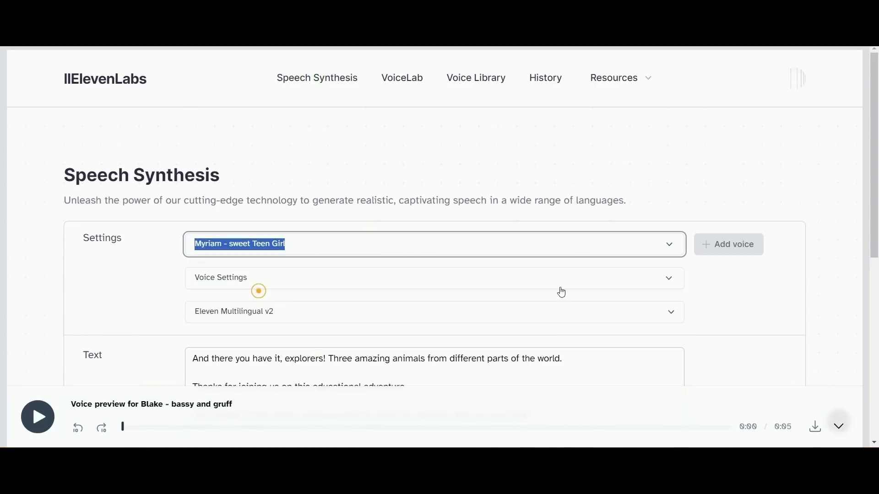
Step: Expand Voice Settings to show the stability, clarity and style controls
scroll(727, 284, down, 4)
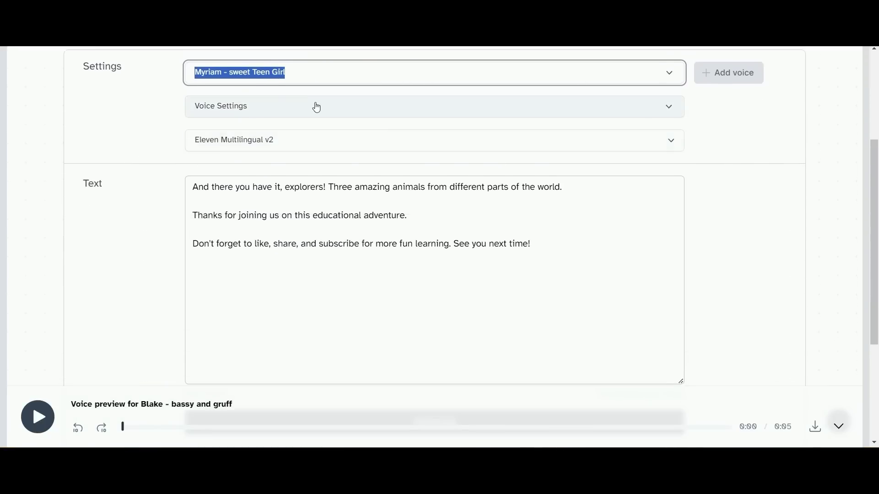
click(314, 106)
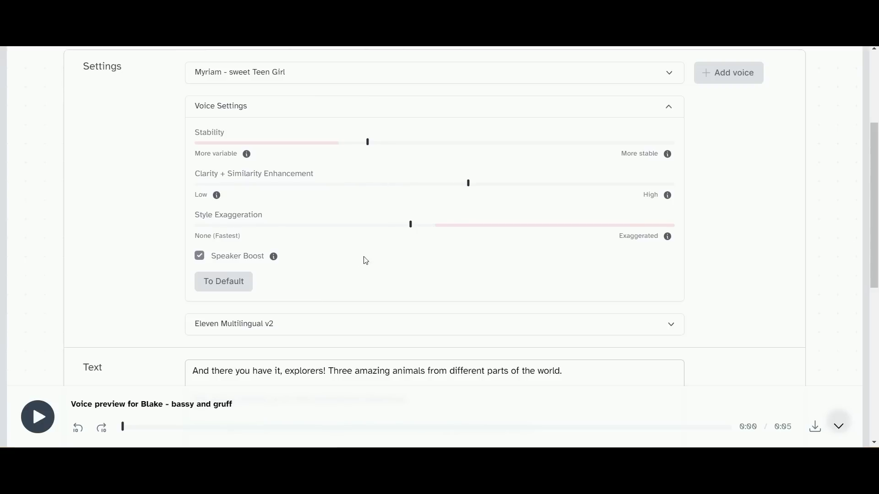
mouse_move(274, 257)
click(349, 144)
scroll(755, 222, down, 4)
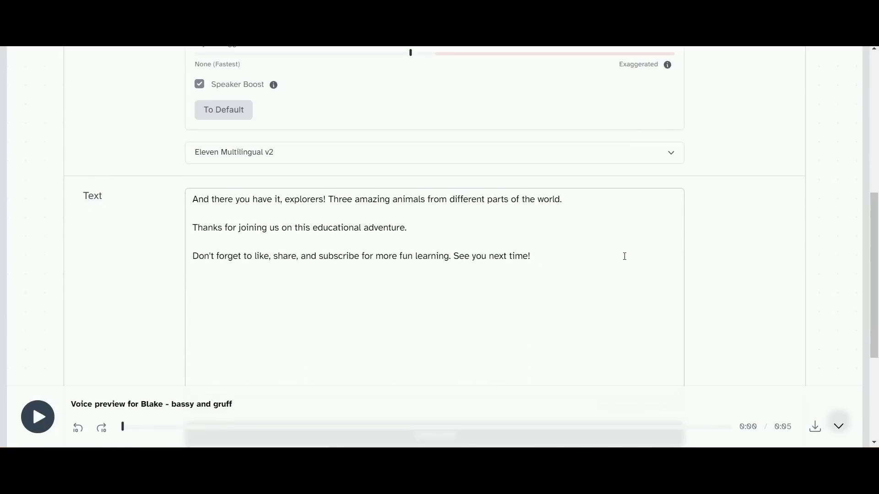
Step: Replace the Text box with the narrator's opening lines, break before 'Today', and generate speech
click(551, 269)
key(ctrl+a)
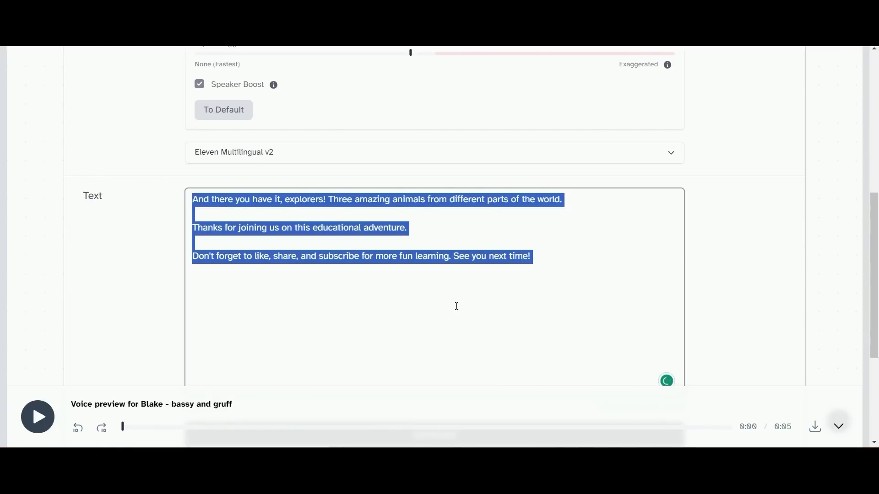
text(Hello, young explorers! Are you ready to go on a learning adventure? Today, Explorer Emily will introduce us to three amazing animals from around the world. Let's get started)
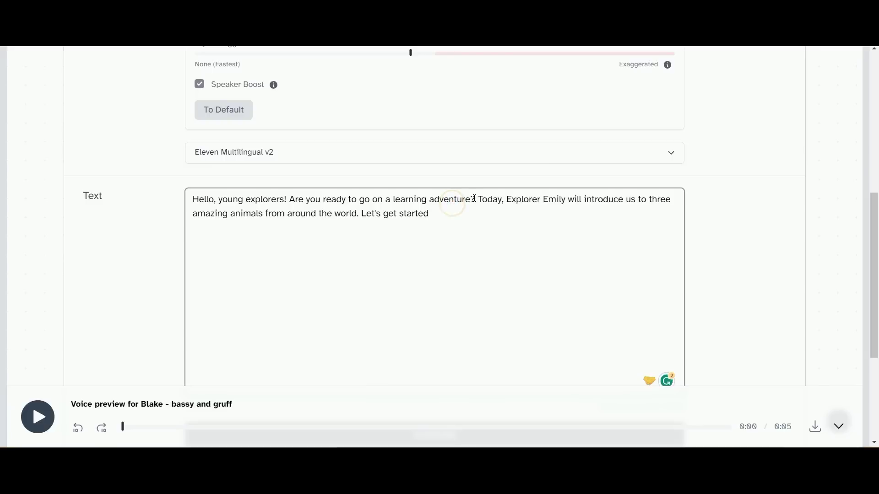
key(Return)
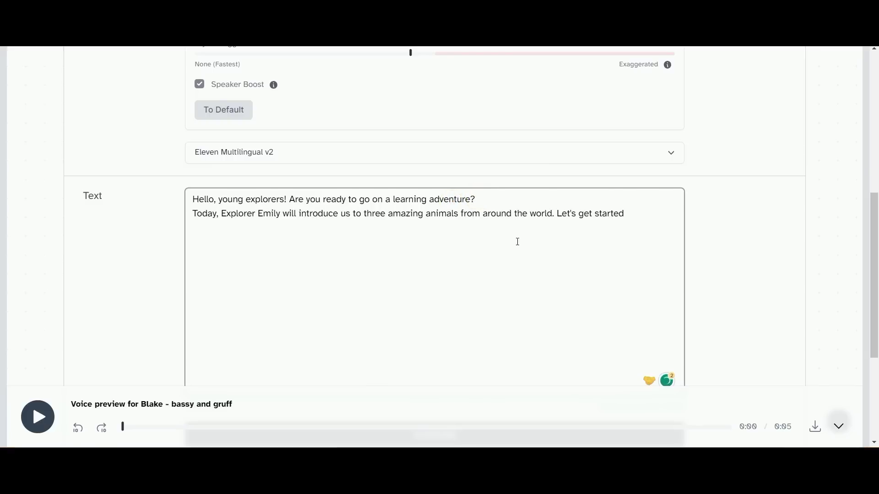
scroll(493, 249, down, 4)
click(435, 239)
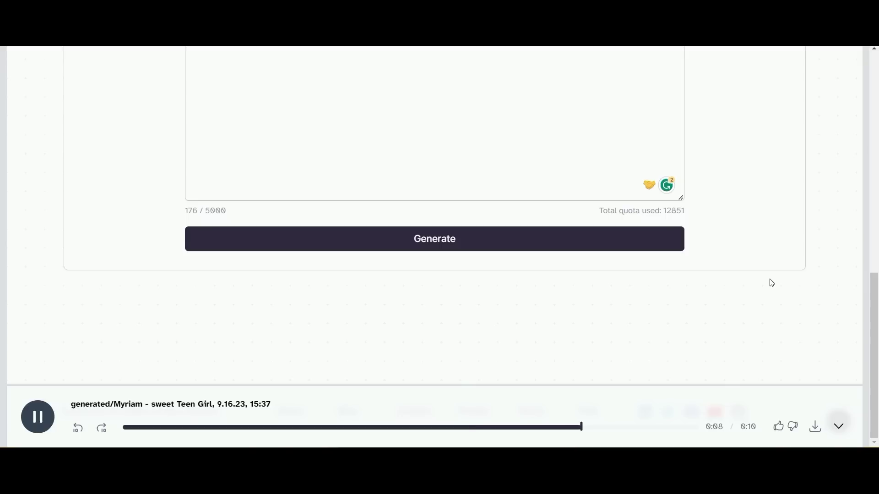
Step: Add a blank line after the greeting and regenerate the Myriam voice clip
scroll(789, 284, up, 2)
key(Return)
key(Return)
click(673, 296)
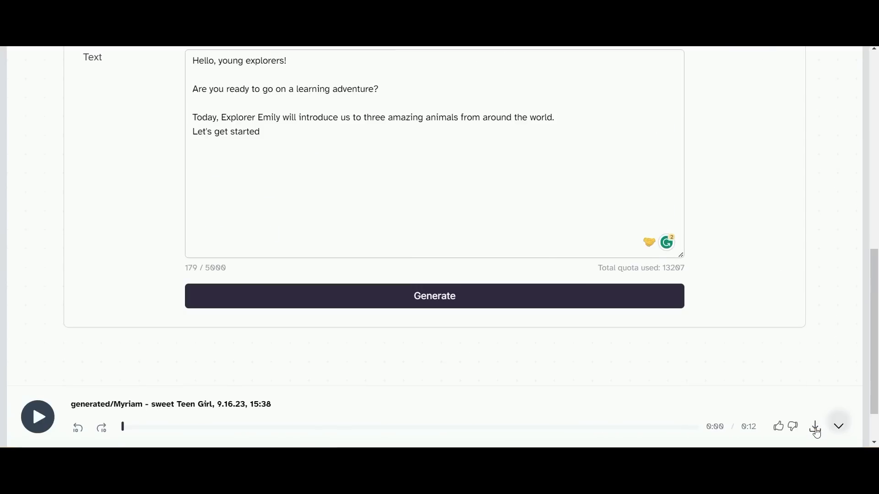
Step: Download the new voice clip and rename its MP3 in Downloads to 'Teen Girl'
click(815, 428)
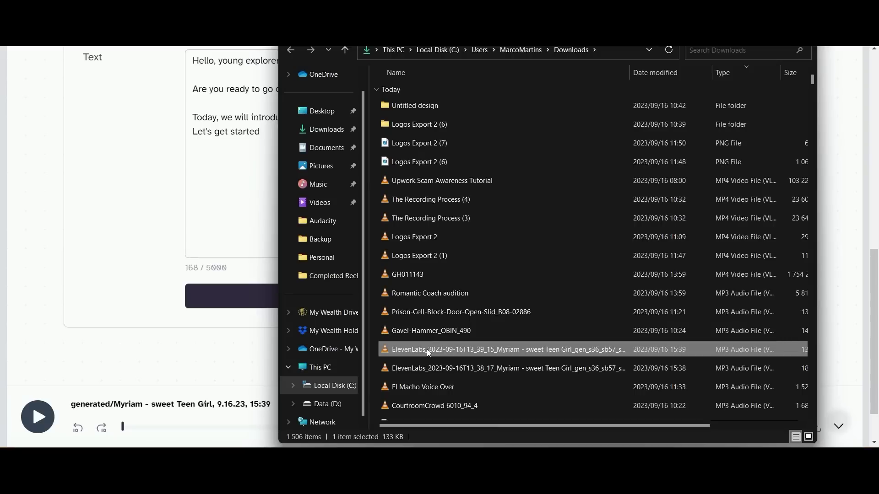
click(427, 349)
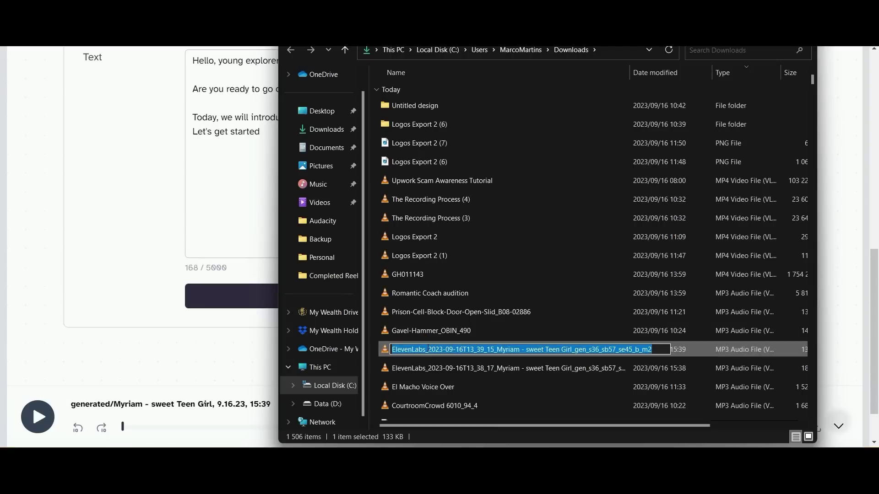
text(Teen Girl)
key(Return)
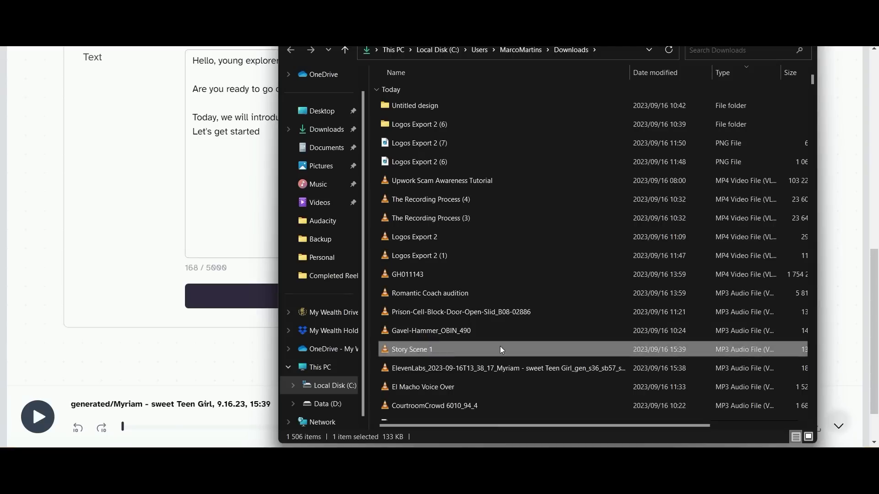
key(alt+F4)
scroll(235, 219, up, 3)
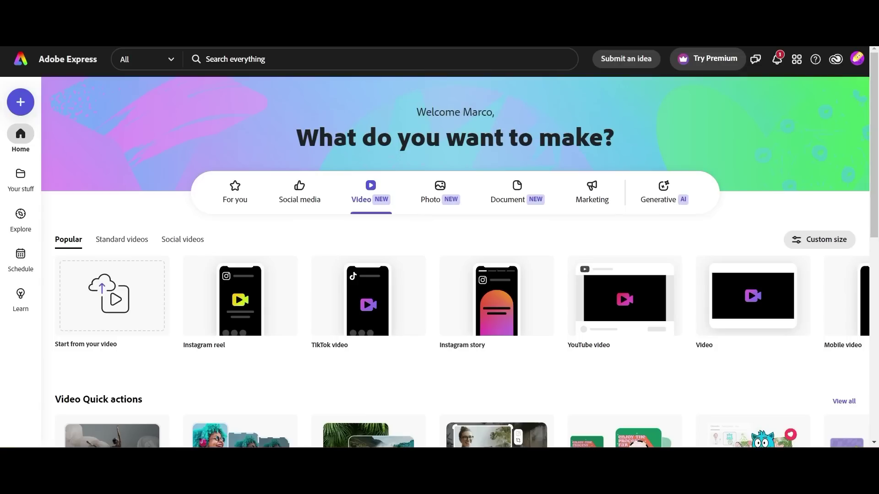
Step: Scroll the Adobe Express Video page down to the Video Quick actions, including Animate from audio
scroll(529, 166, down, 1)
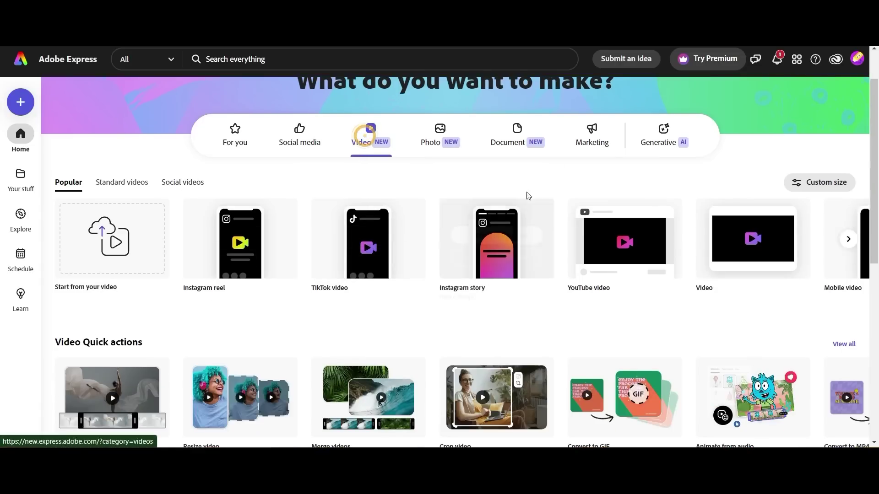
scroll(440, 201, down, 3)
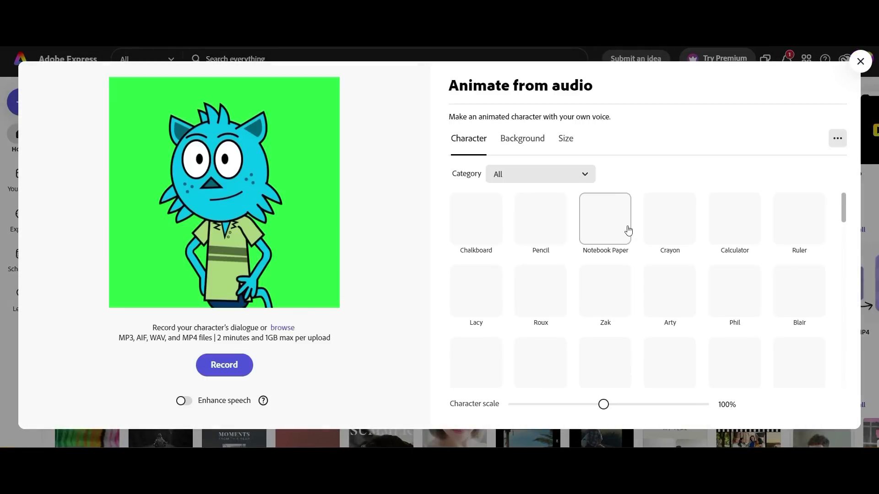
Step: Set the character's background to a custom bright green colour
click(535, 142)
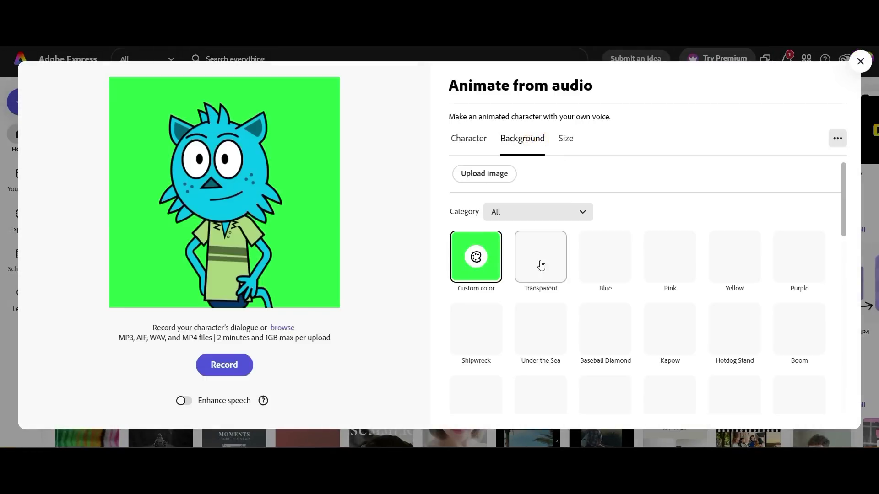
click(476, 258)
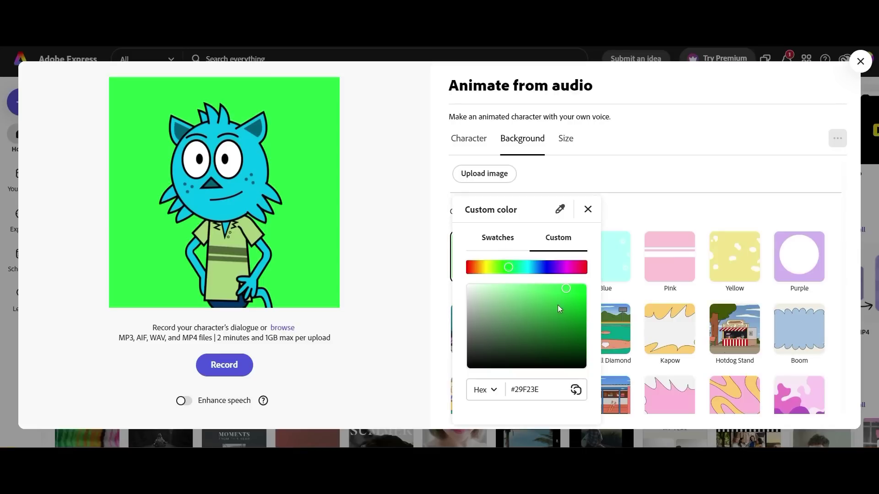
drag(559, 293, 566, 290)
click(587, 209)
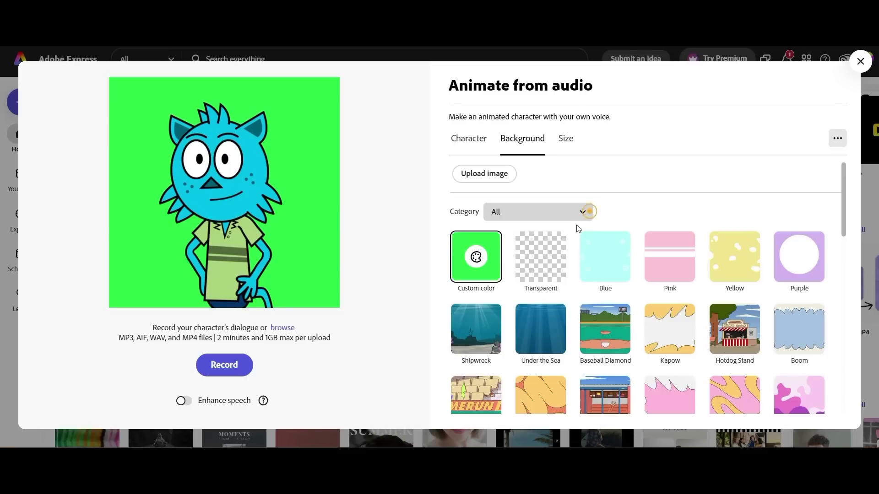
scroll(771, 312, down, 4)
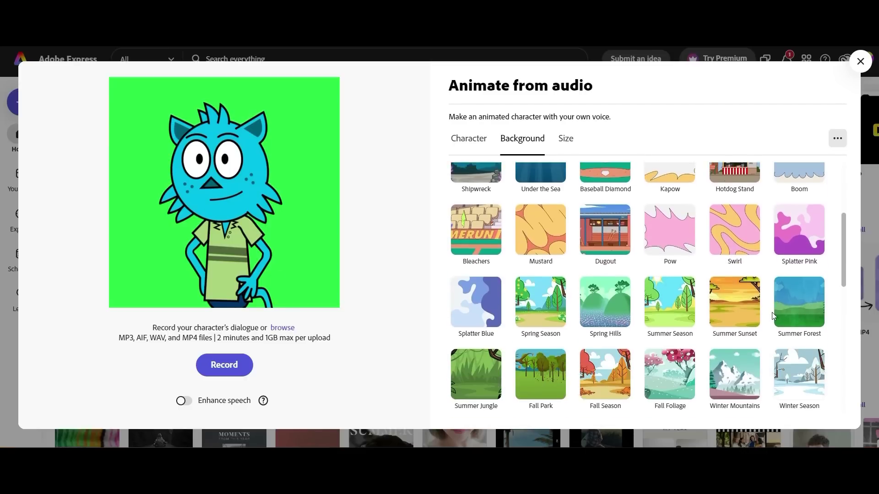
scroll(771, 312, up, 4)
Step: Try the Sticky, Lucy, Chloe and Mark characters, then settle on the Tull cat
click(473, 146)
scroll(605, 275, down, 3)
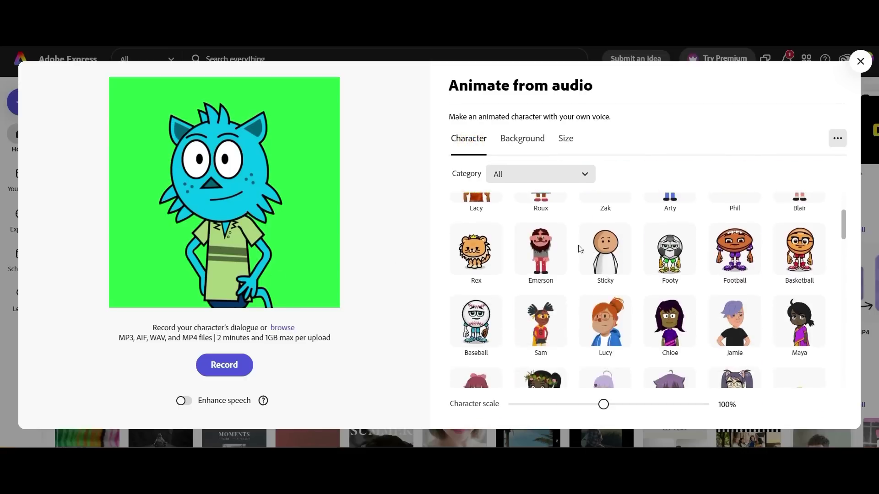
click(605, 250)
scroll(697, 275, down, 1)
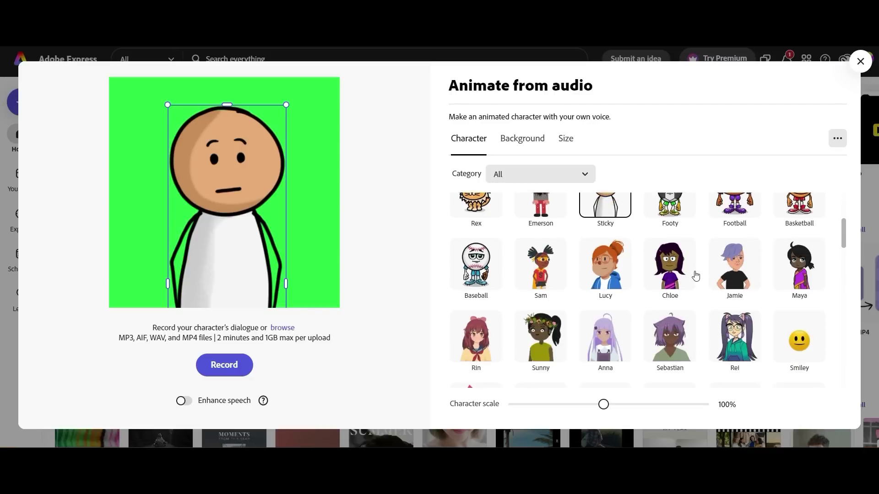
click(605, 265)
click(665, 287)
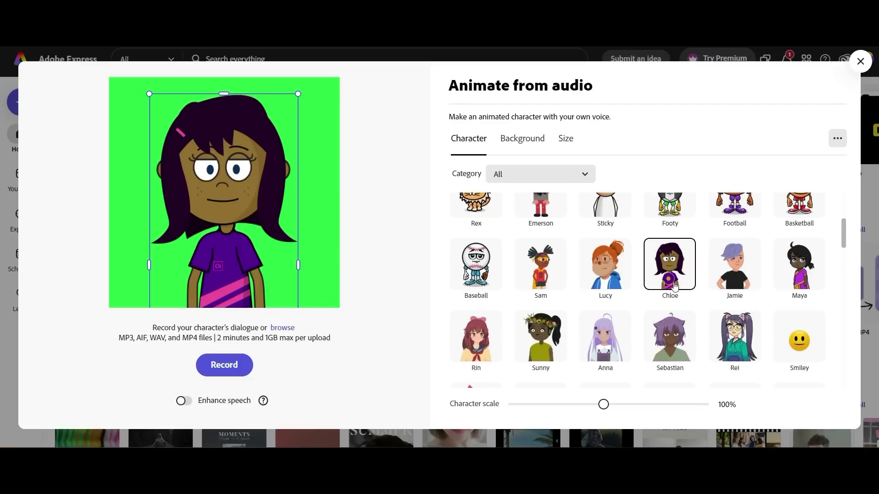
scroll(670, 287, down, 6)
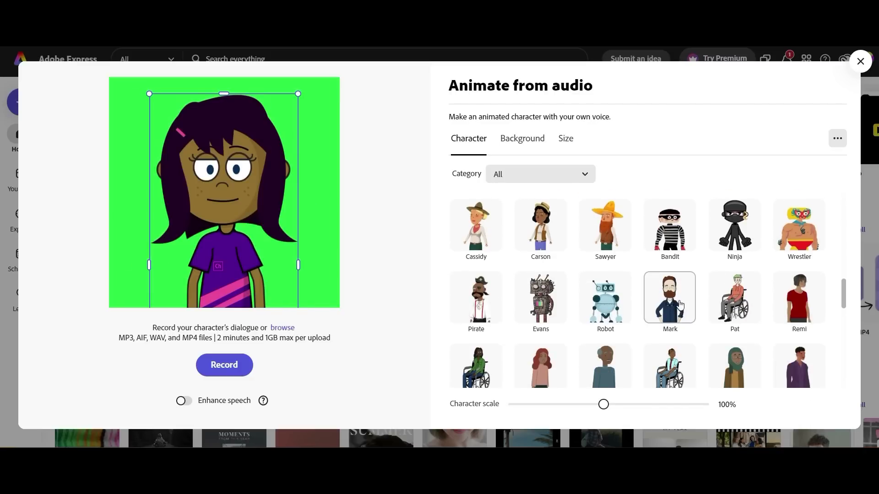
click(680, 305)
scroll(676, 299, down, 5)
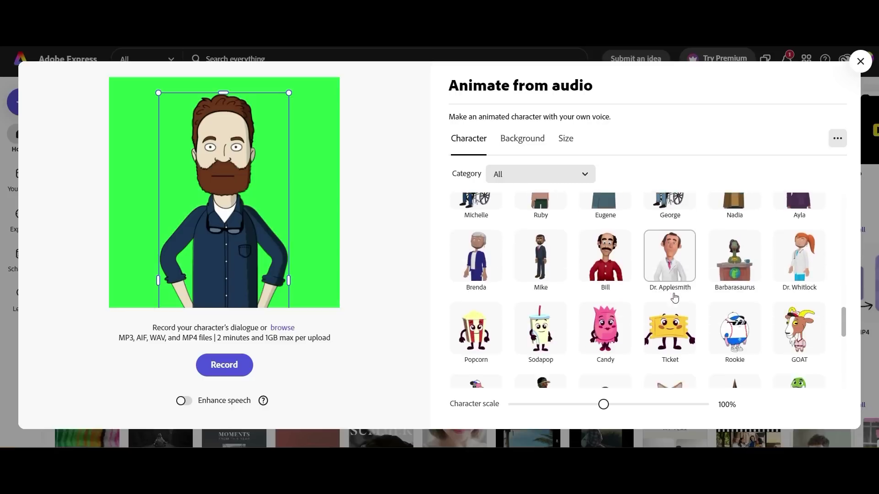
scroll(674, 296, down, 3)
click(451, 313)
click(384, 258)
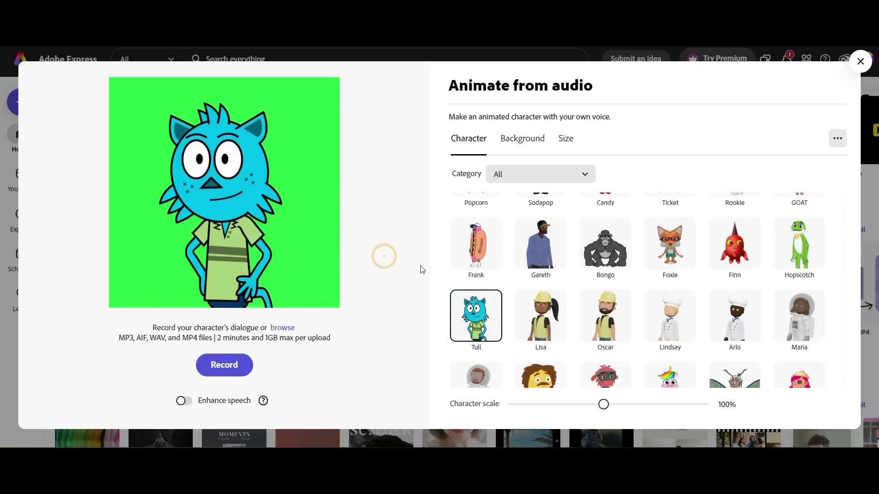
Step: Animate Tull to the Story Scene 1 audio from Downloads, preview it and download the MP4
click(281, 328)
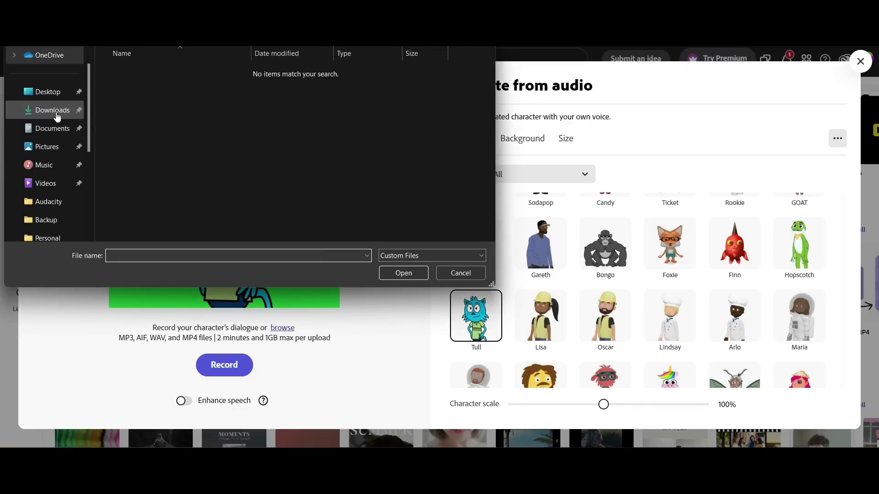
click(57, 118)
click(144, 168)
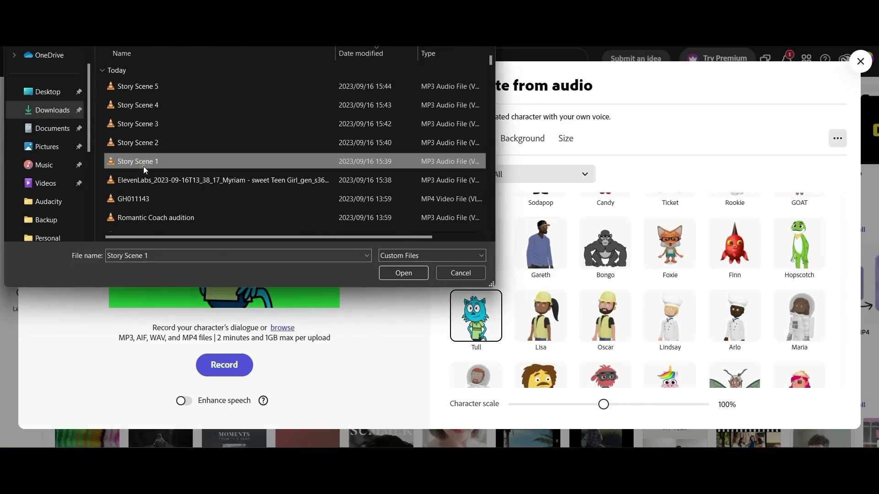
click(394, 272)
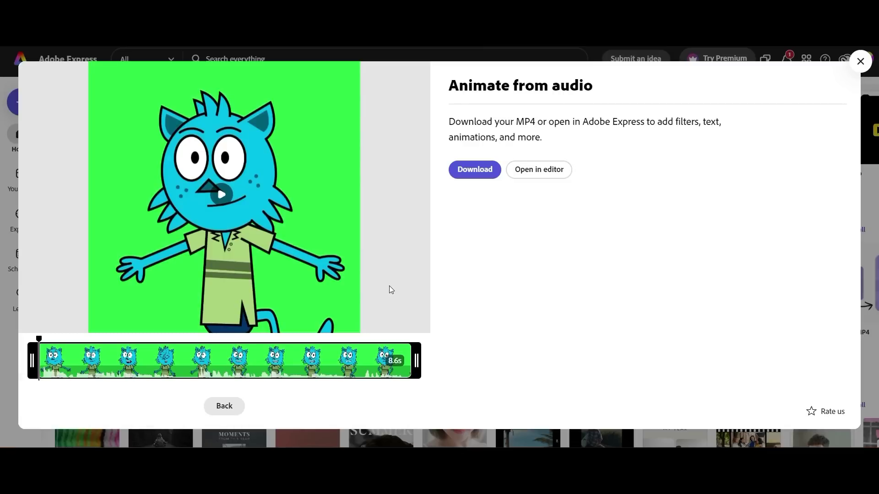
click(195, 187)
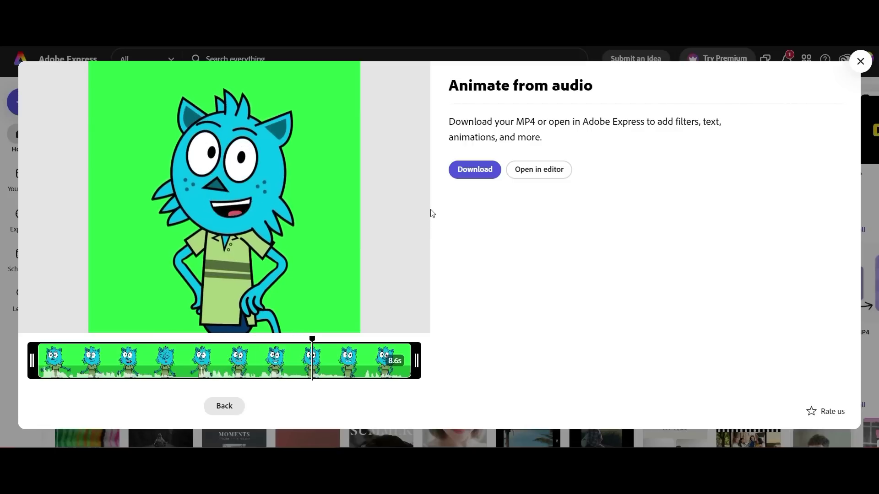
click(475, 175)
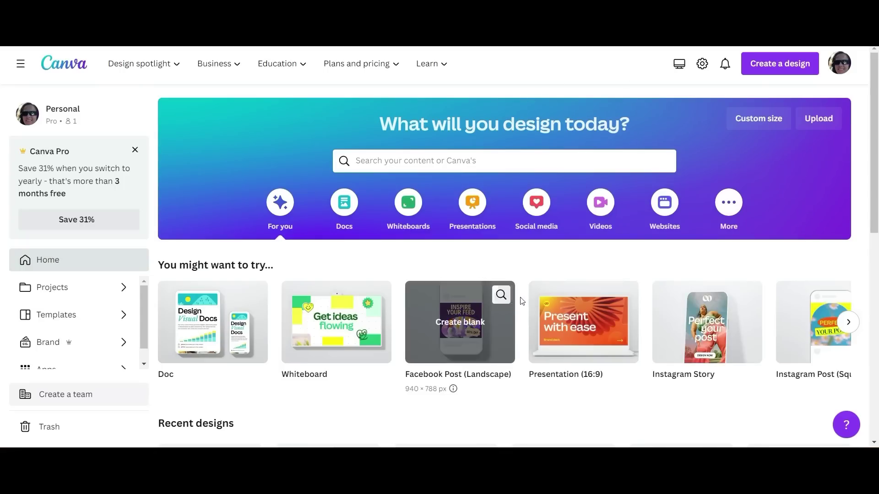
Step: Start a blank 1920×1080 Canva video design
scroll(553, 294, down, 3)
scroll(742, 255, up, 3)
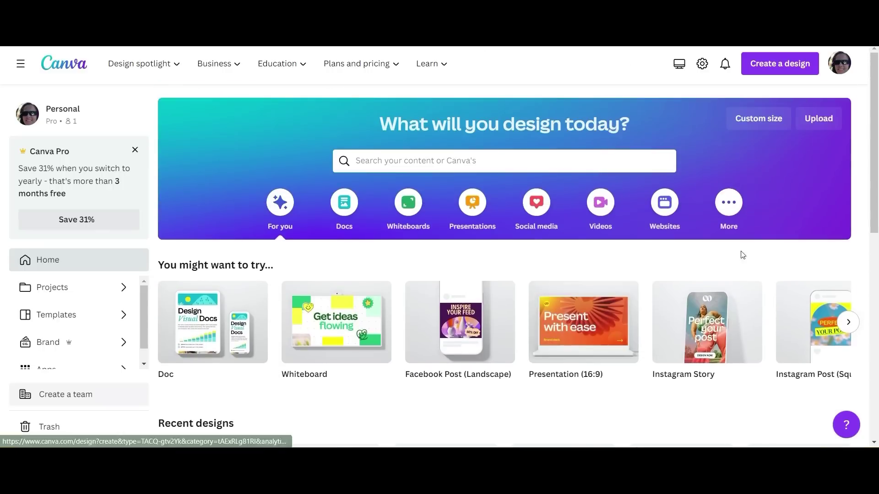
click(848, 322)
mouse_move(324, 315)
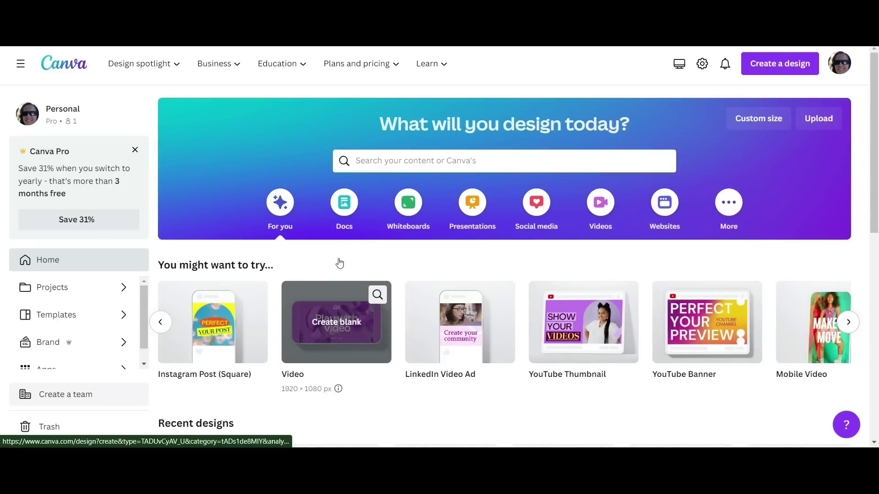
click(326, 322)
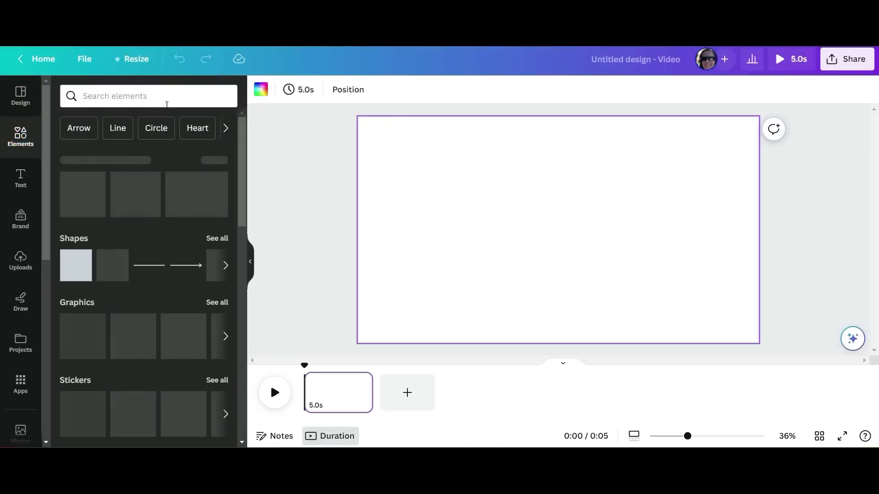
Step: Search Elements for a cartoon classroom background and drag the first graphic onto the page
click(140, 96)
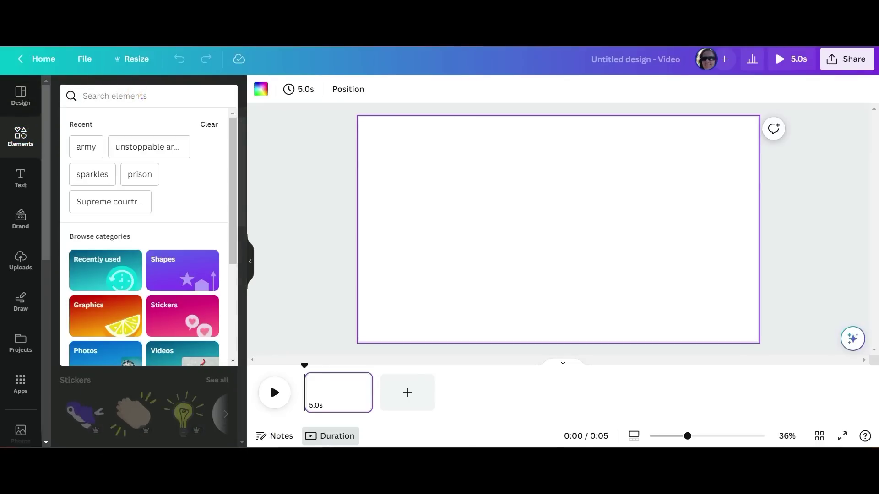
text(cartoon background classroom)
key(Return)
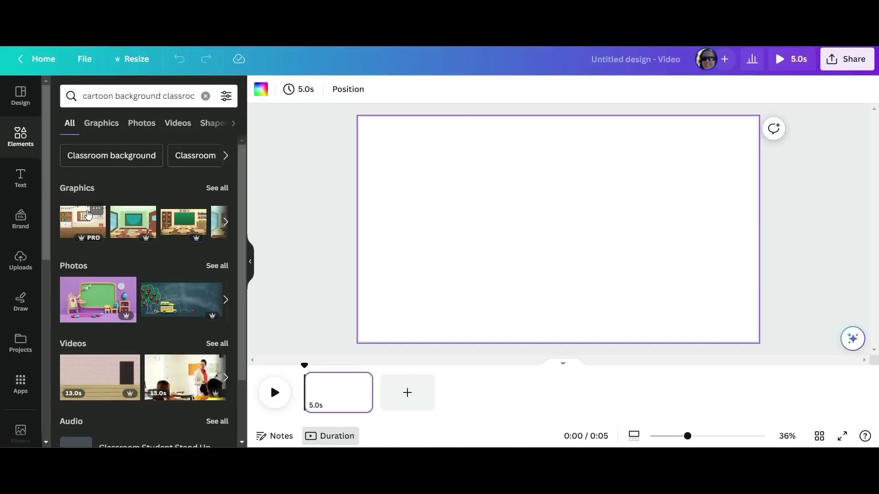
click(217, 188)
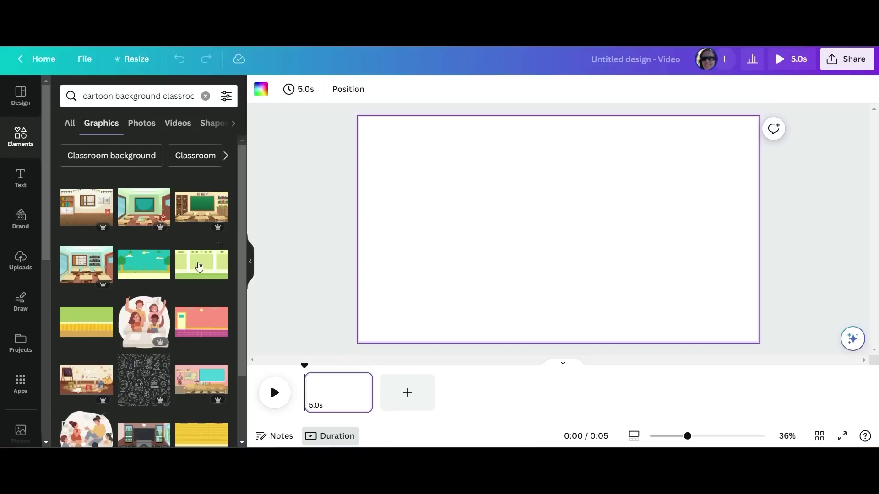
drag(88, 210, 367, 213)
click(818, 198)
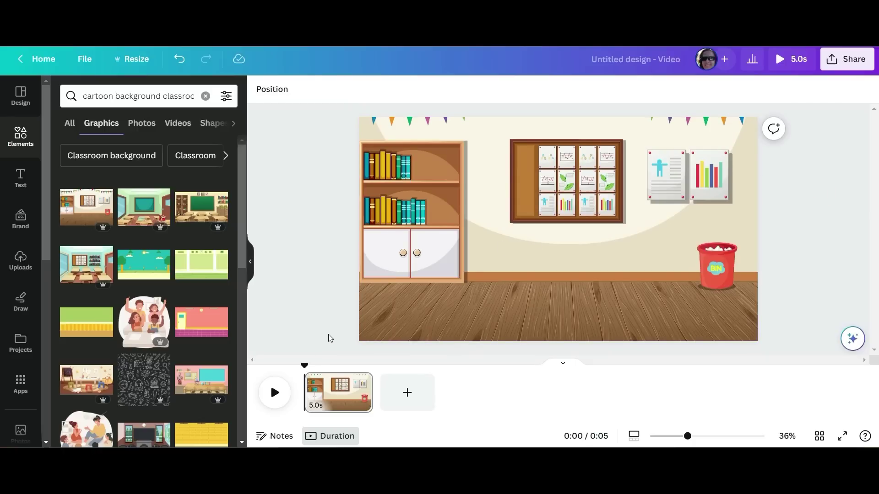
Step: Check the Story-Scene-1 clip's file details in the Downloads folder
key(alt+Tab)
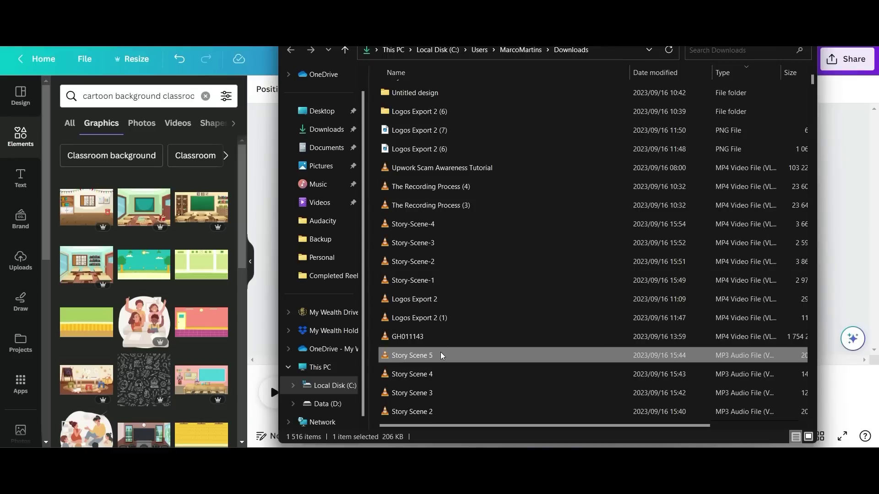
scroll(472, 316, down, 2)
click(427, 188)
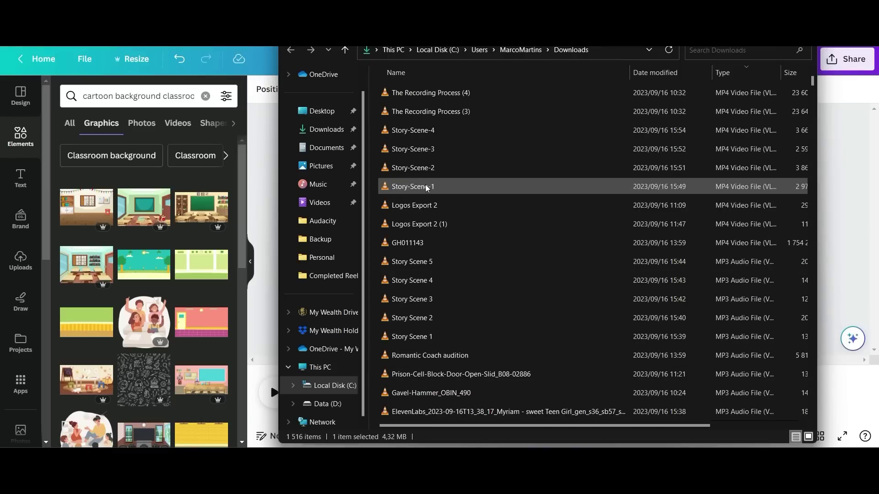
Step: Lengthen the classroom page to 8.0 seconds and add a blank page after it
click(260, 151)
drag(375, 392, 414, 391)
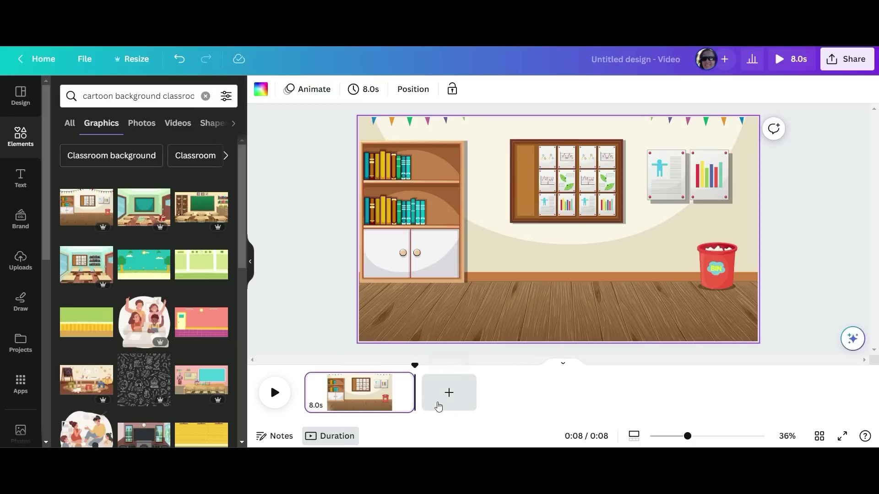
click(446, 392)
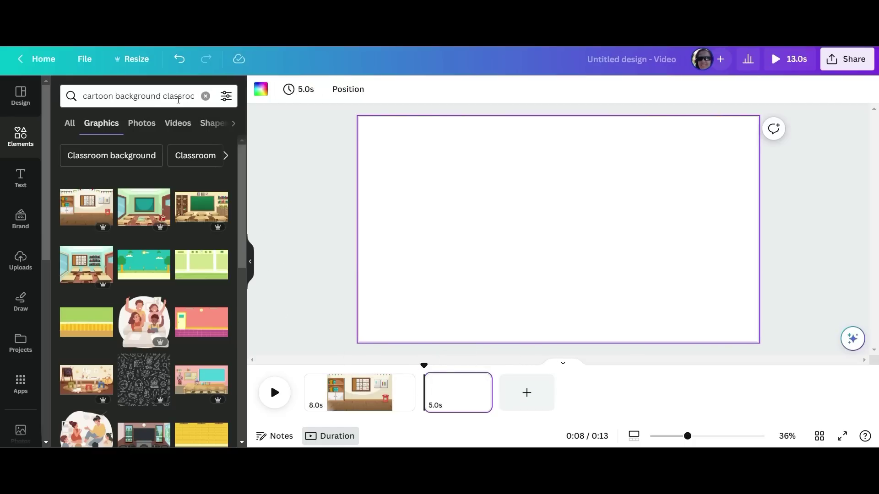
Step: Search 'cartoon background africa' and set the savanna sunset as the second page's background
triple_click(91, 96)
text(cartoon background africa)
key(Return)
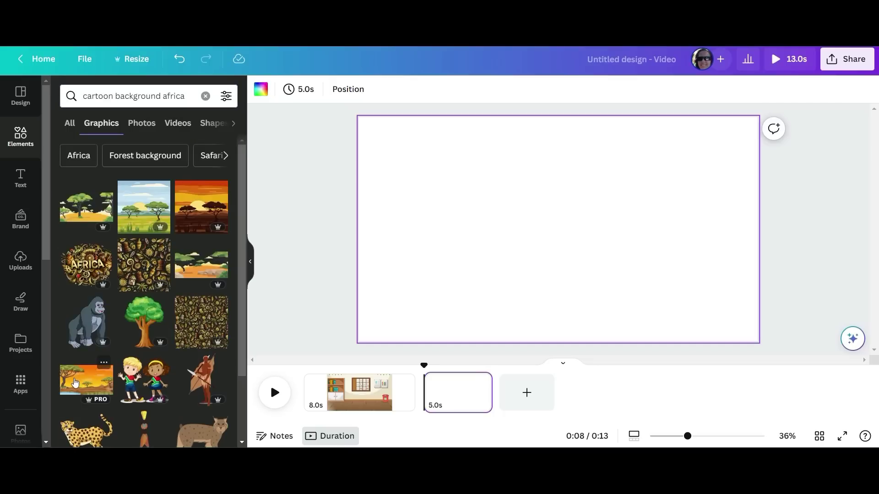
drag(75, 384, 365, 270)
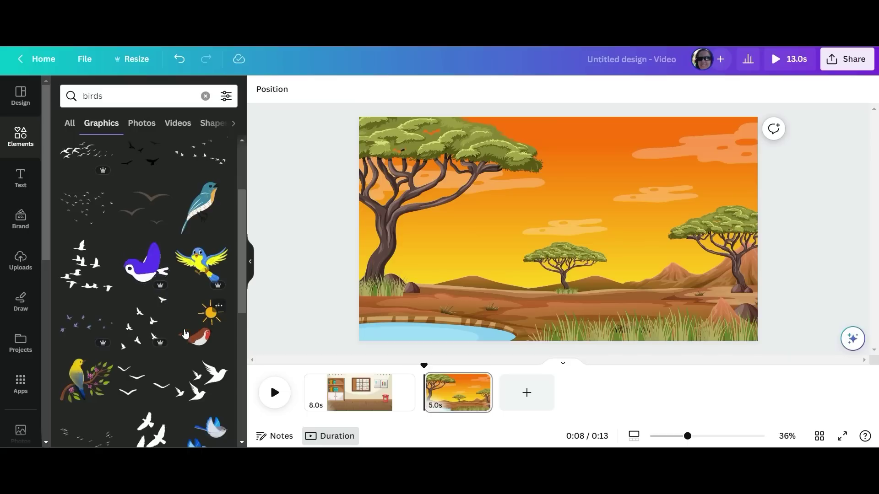
Step: Add a flock of flying birds, shrinking it and moving it up into the sky
scroll(185, 334, down, 5)
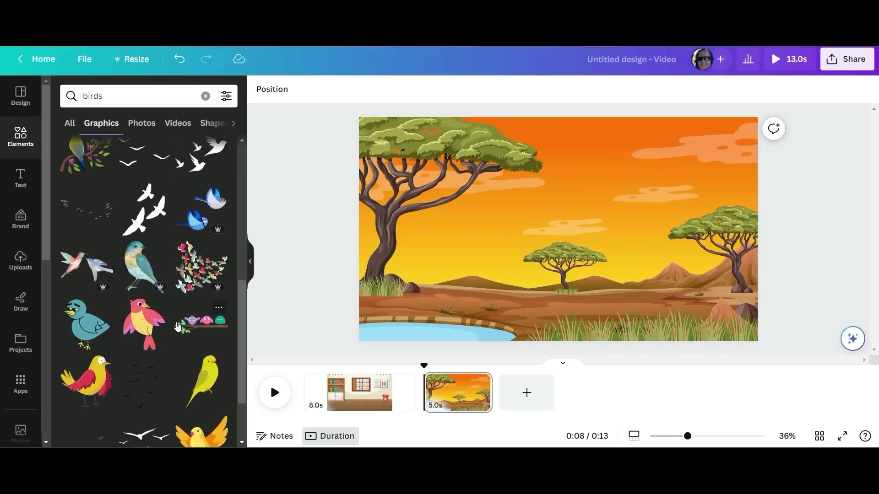
scroll(178, 326, down, 6)
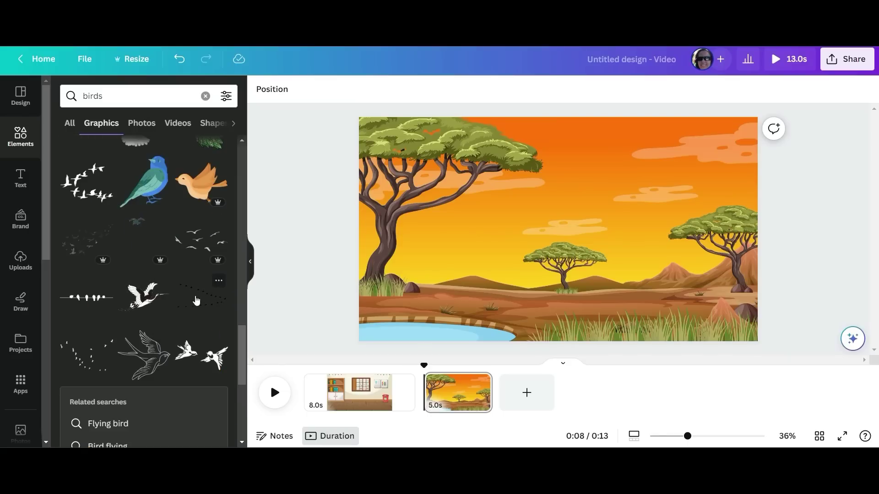
scroll(196, 300, up, 3)
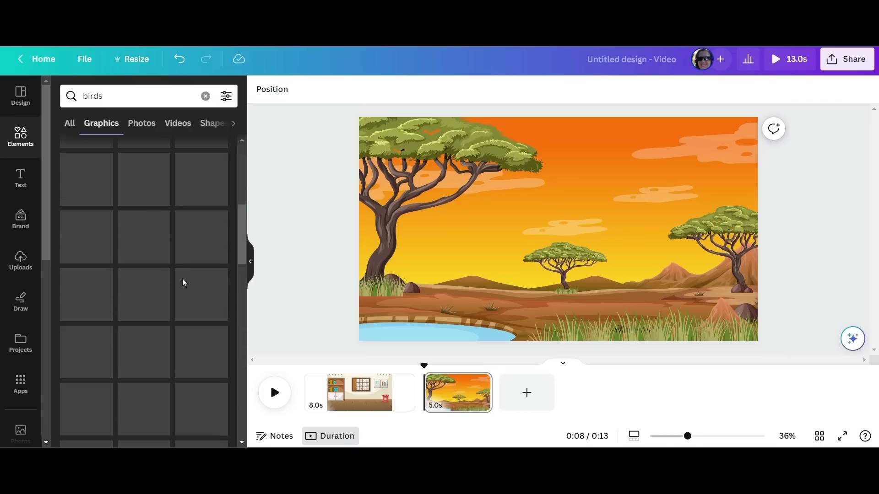
scroll(183, 284, down, 1)
drag(87, 302, 457, 143)
drag(446, 287, 594, 190)
Step: Give the bird flock a custom path flying right across the sky, Smooth and slowed down
drag(658, 151, 582, 160)
click(389, 89)
click(137, 137)
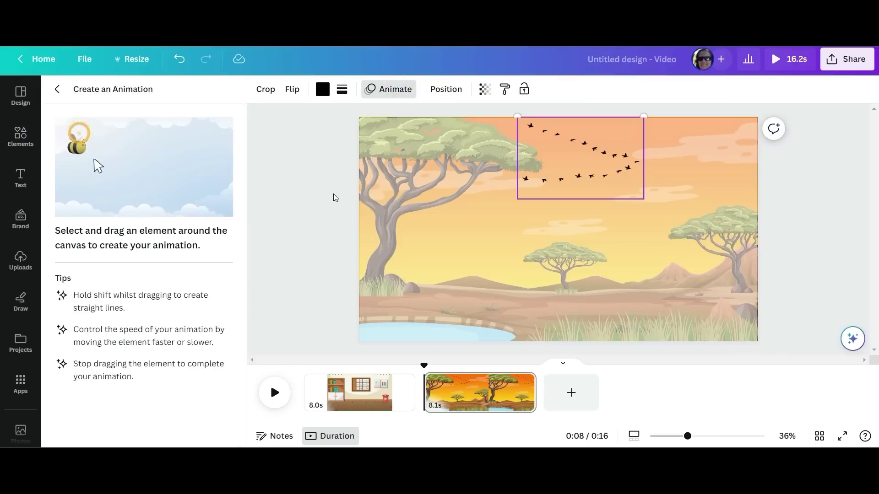
mouse_move(566, 159)
mouse_down()
mouse_move(714, 153)
mouse_move(756, 156)
mouse_move(762, 176)
mouse_up()
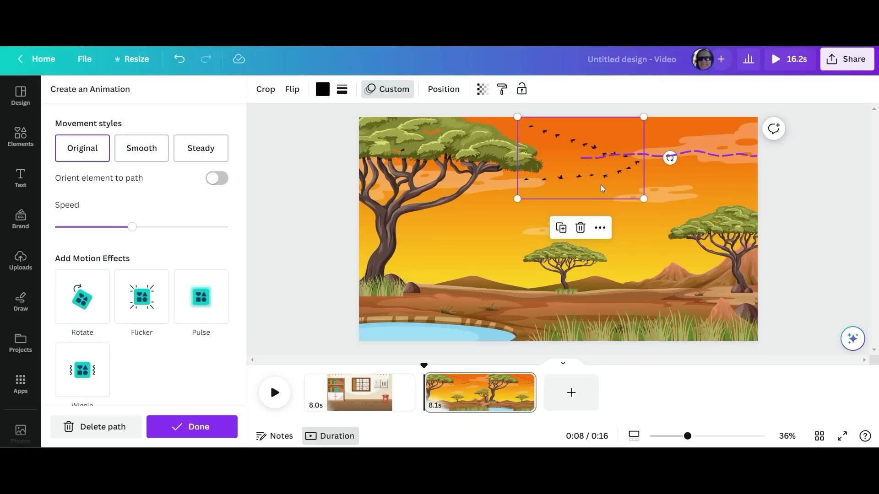
click(152, 157)
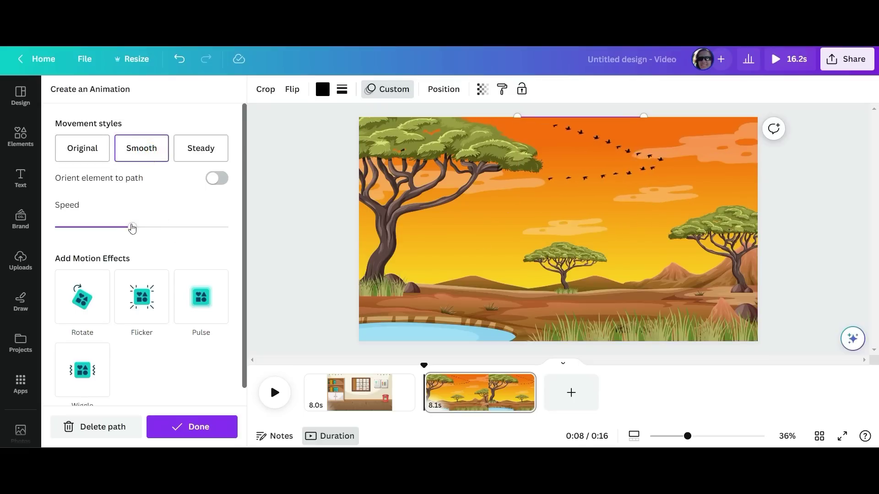
drag(129, 230, 74, 228)
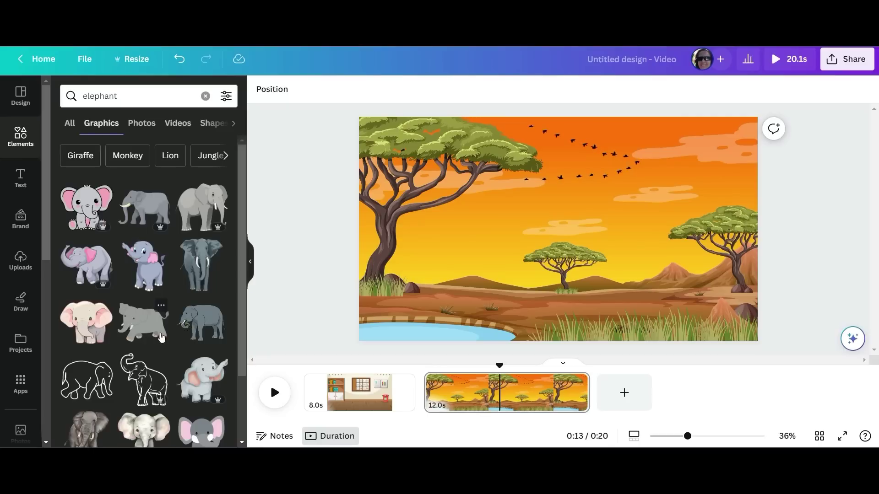
Step: Add a grey elephant to the savanna and move it left onto the pond
scroll(161, 337, down, 5)
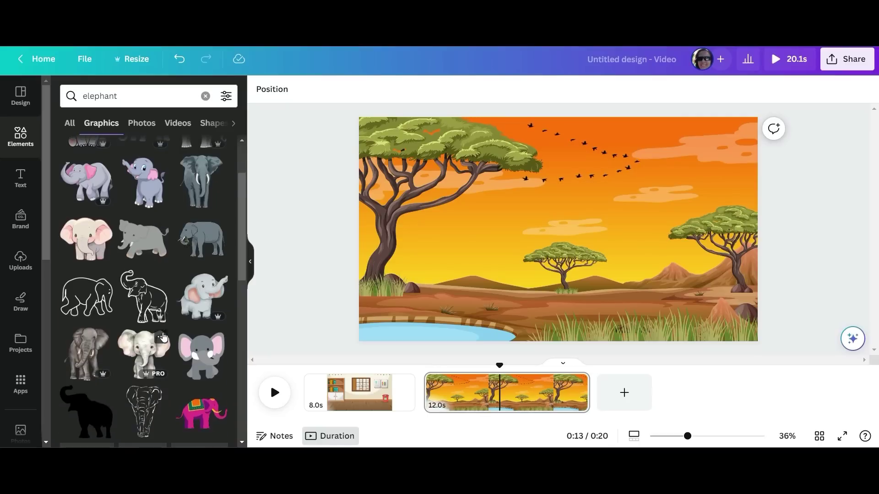
scroll(174, 341, up, 5)
click(202, 206)
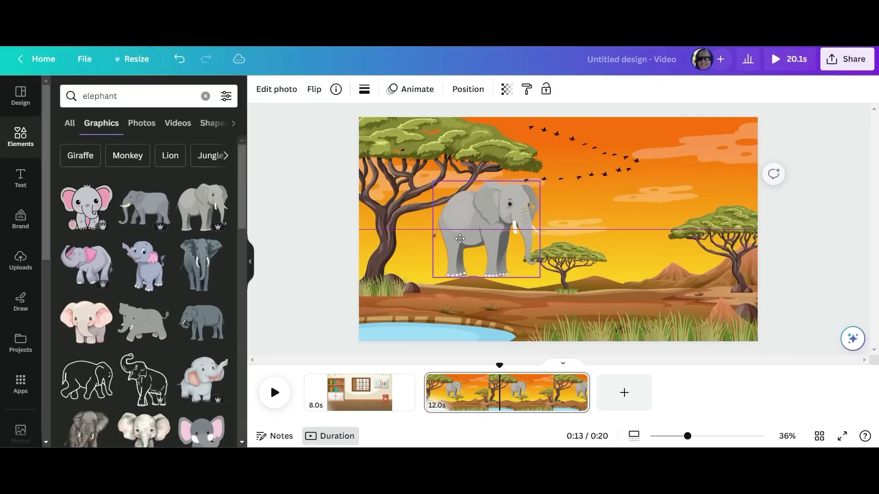
mouse_move(475, 235)
mouse_down()
mouse_move(424, 262)
mouse_move(440, 247)
mouse_move(426, 241)
mouse_up()
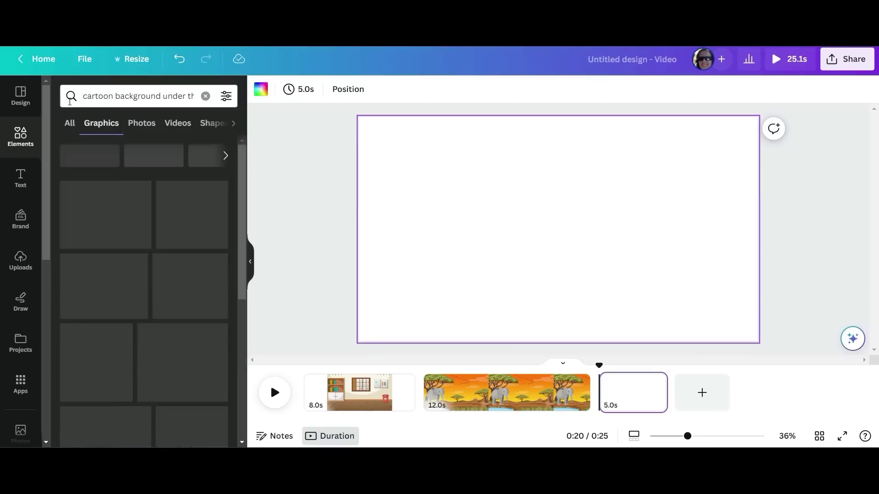
Step: Make the underwater page last 8 seconds, animate the turtle swimming across, and add coral
drag(666, 398, 708, 397)
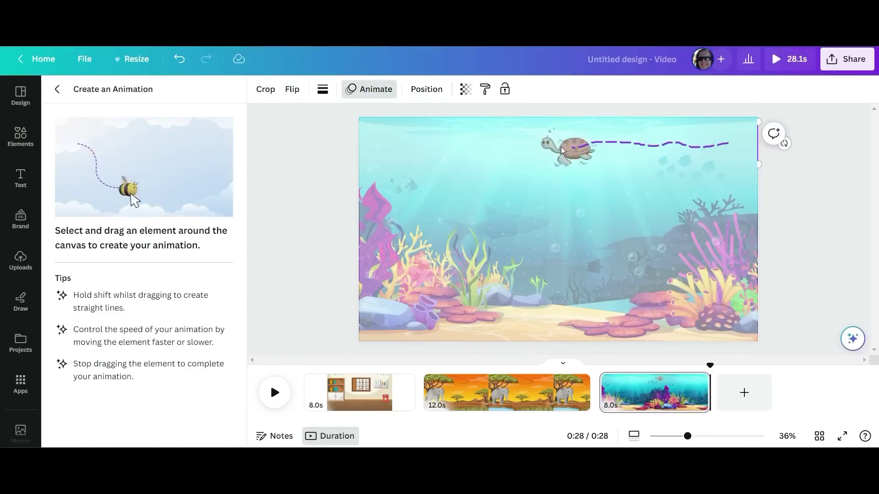
drag(569, 146, 362, 150)
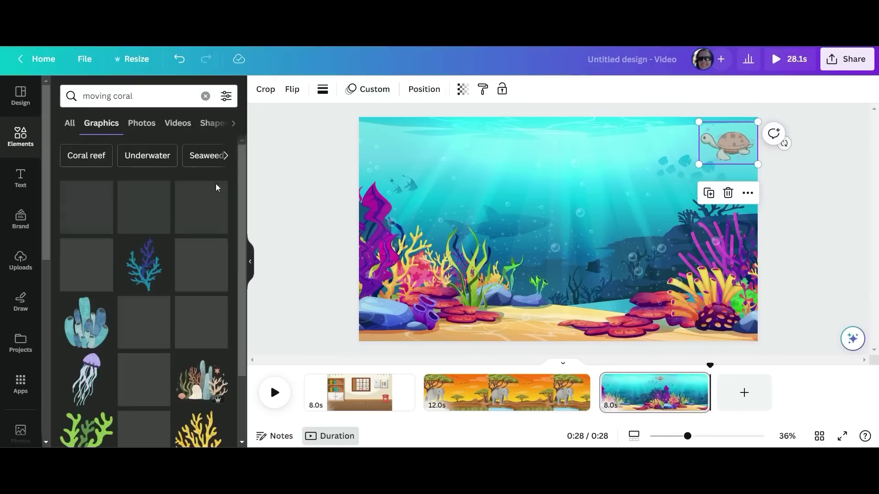
scroll(147, 274, down, 3)
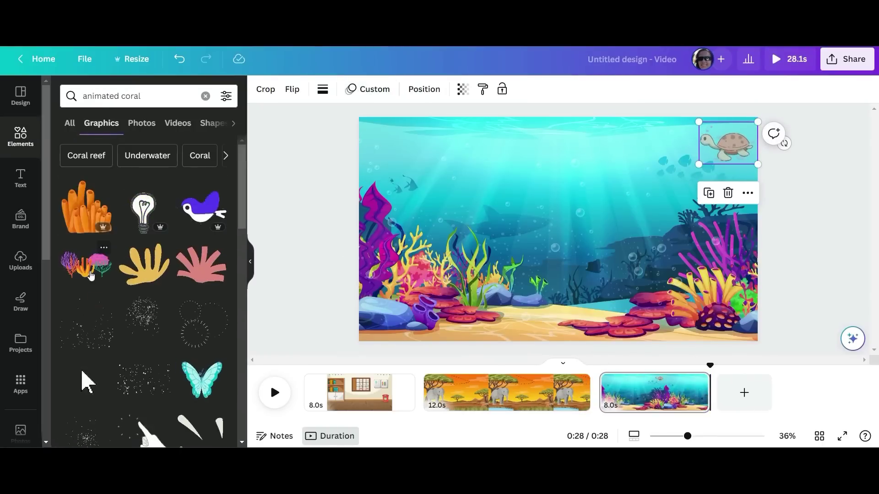
click(91, 275)
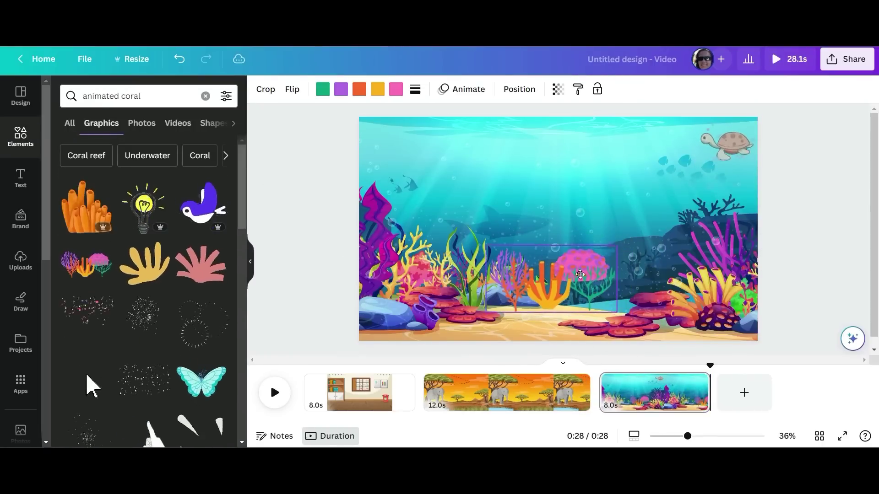
Step: Search 'fish' and place a fish in the underwater scene, then search for a dolphin
text(fish)
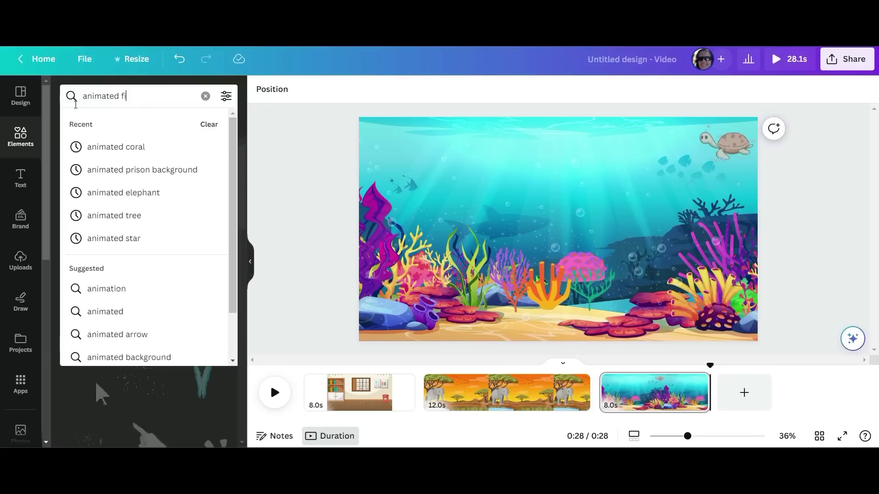
key(Return)
drag(84, 204, 421, 264)
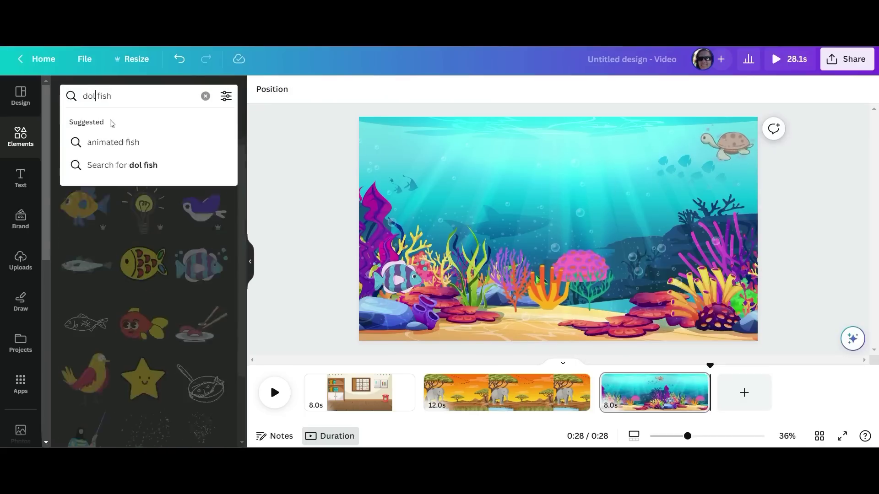
text(phin)
key(Return)
scroll(150, 222, down, 2)
Step: Add a dolphin, record a butterfly flight path, and place a red macaw at the forest's top right
click(150, 222)
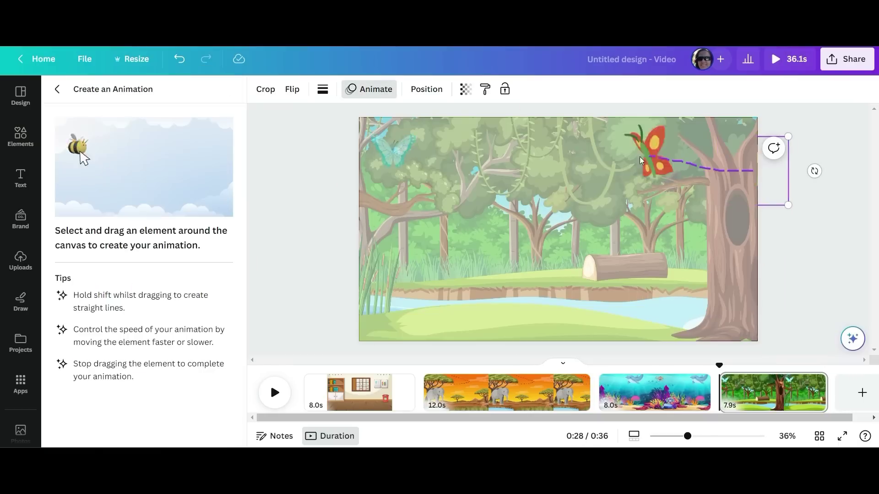
drag(572, 192, 609, 225)
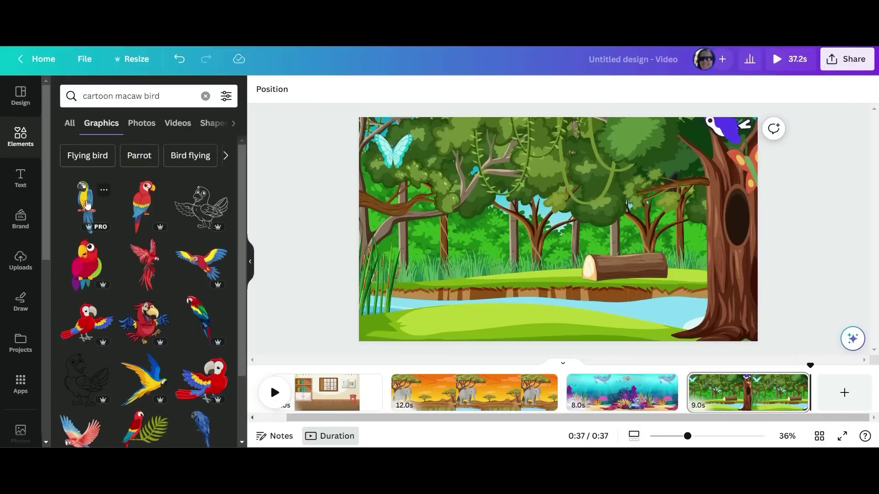
drag(86, 205, 703, 169)
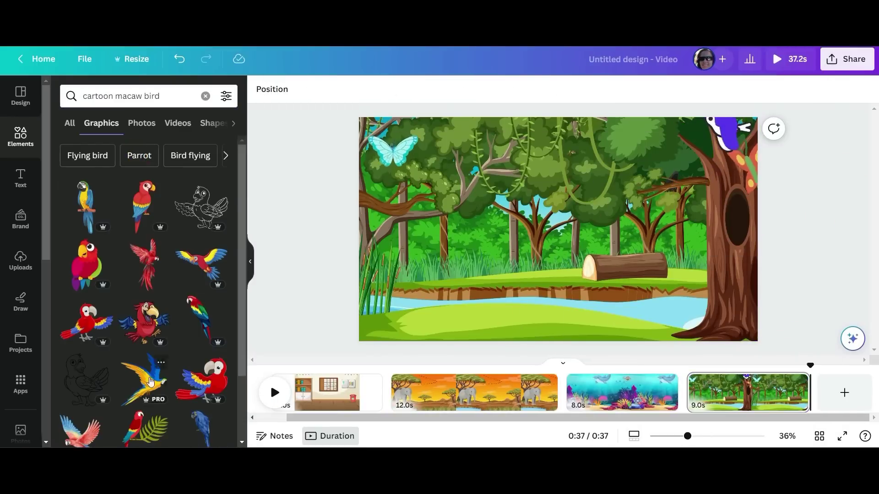
click(274, 393)
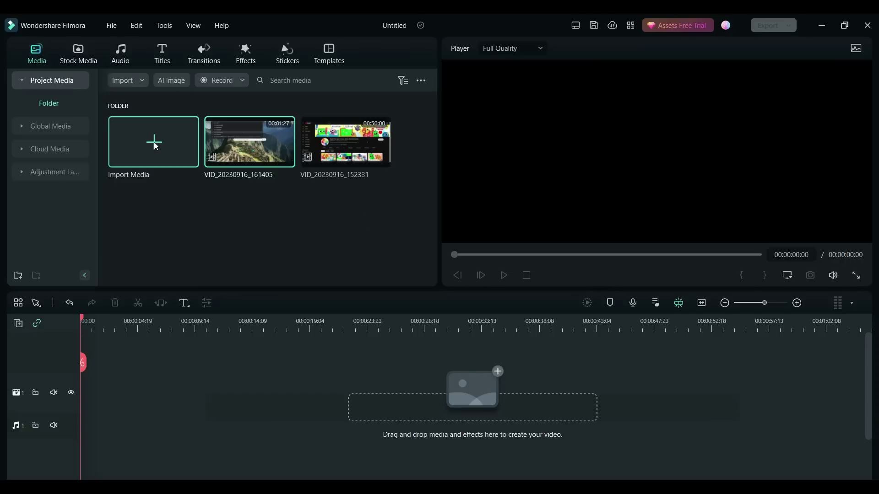
Step: Import all five Story-Scene clips into Filmora's Project Media
click(156, 146)
click(167, 122)
shift+click(166, 200)
click(421, 318)
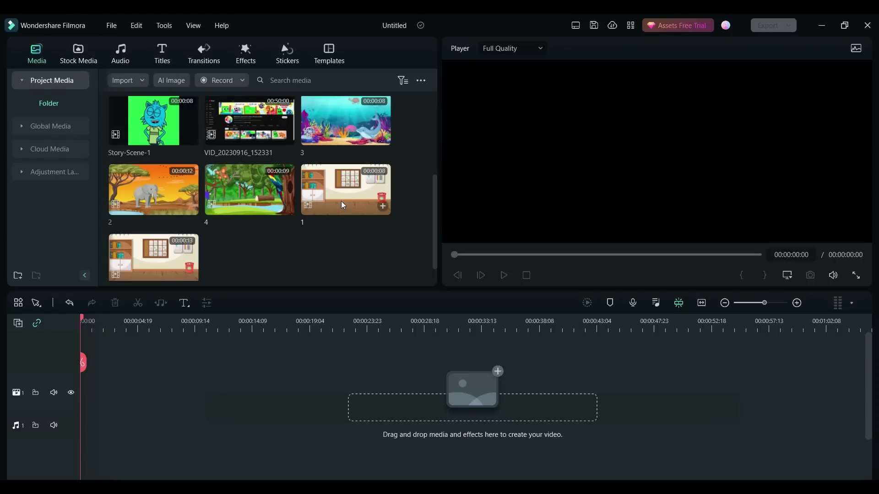
Step: Put classroom clip 1 on video track 1 with the Story-Scene-1 cat clip above it
scroll(304, 255, down, 1)
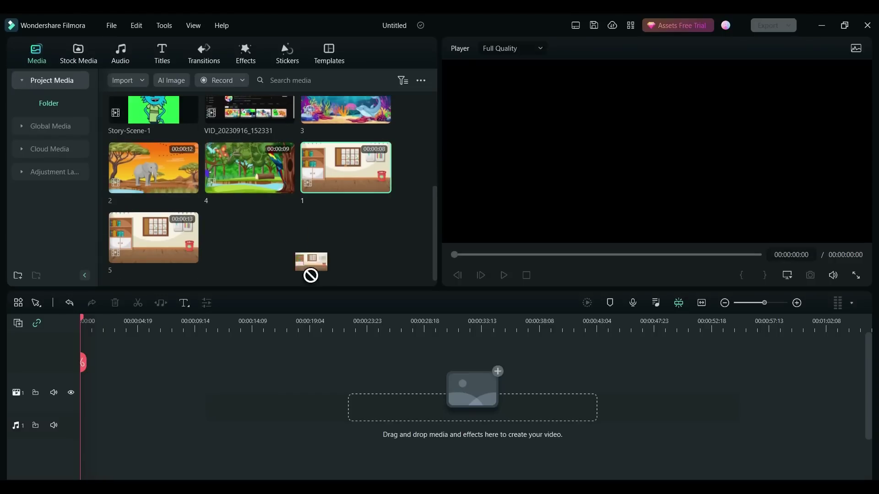
drag(292, 296, 115, 411)
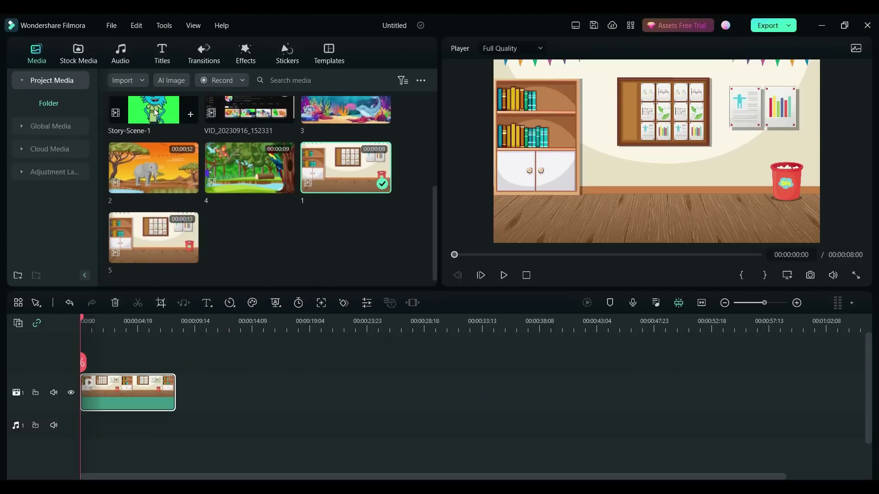
drag(159, 121, 85, 360)
Step: Apply AI Matting's Chroma Key to remove the cat clip's green screen
click(277, 304)
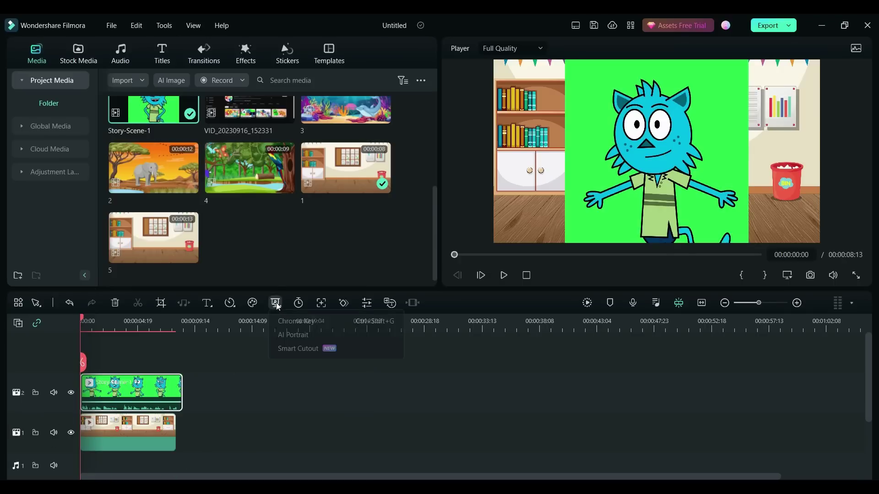
click(302, 325)
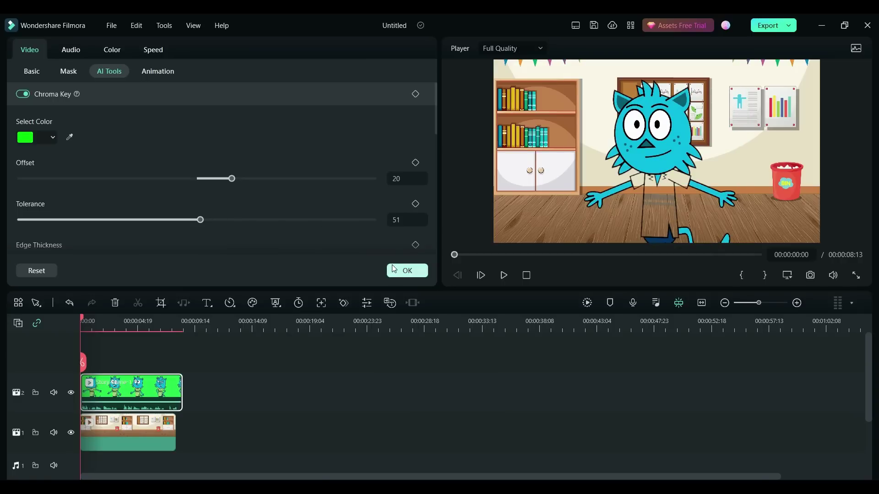
click(401, 273)
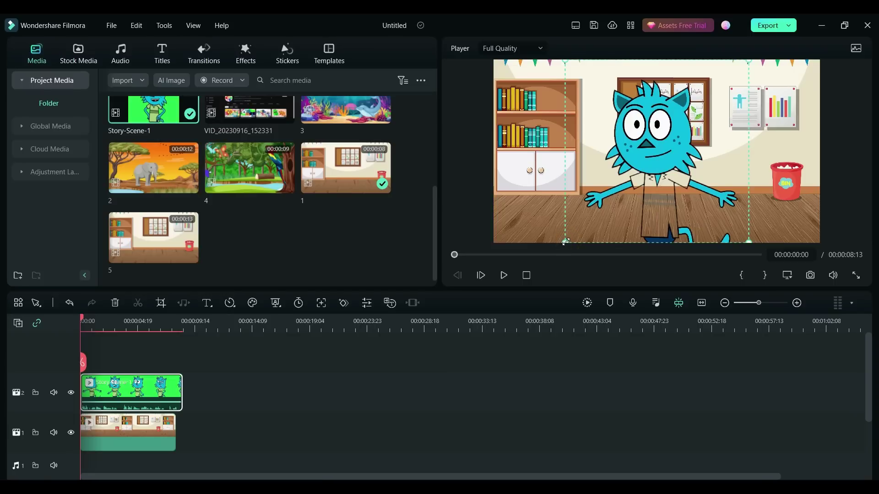
Step: Shrink the cat to about three-quarters size, nudge it lower-left, and raise Tolerance to 59
drag(566, 242, 615, 193)
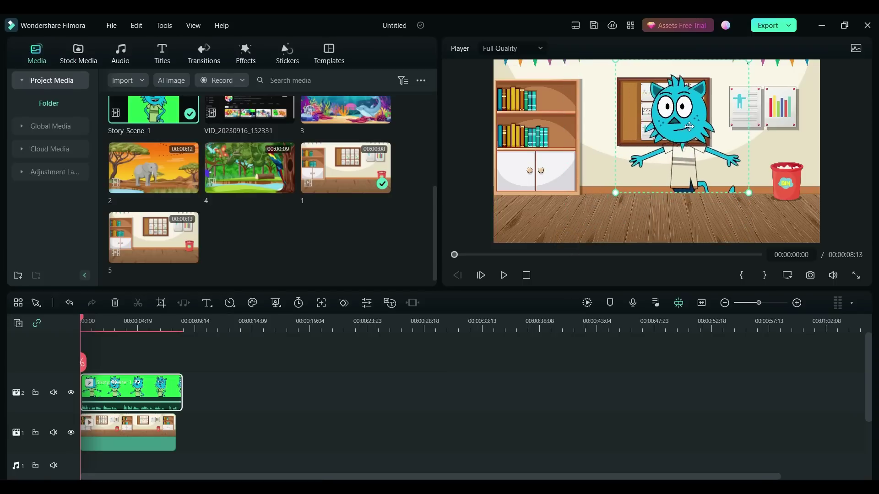
drag(682, 129, 670, 142)
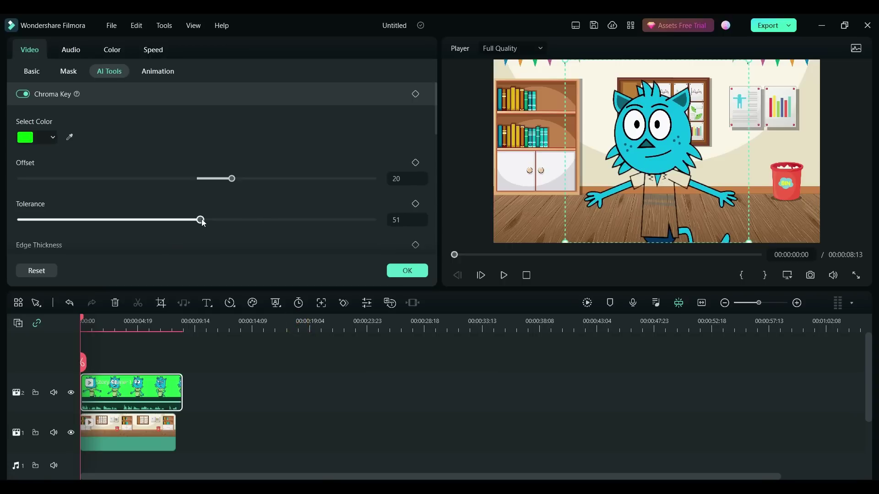
drag(204, 220, 228, 220)
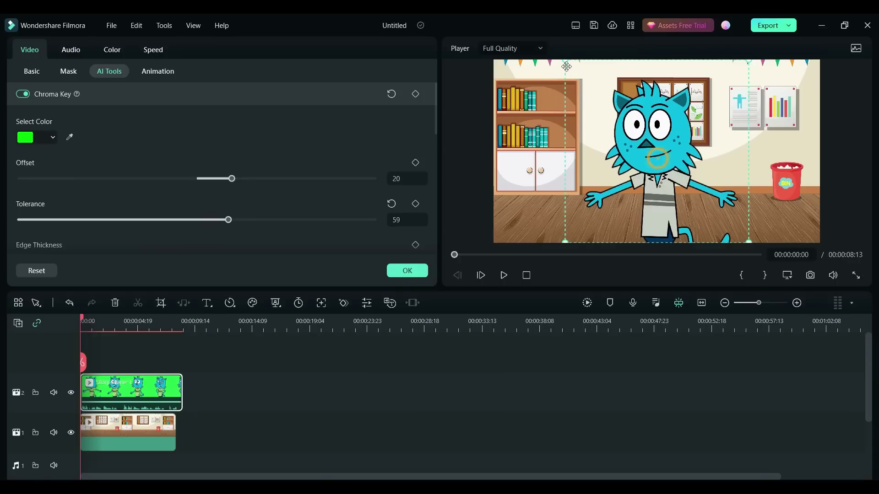
Step: Play back the keyed scene, trim the classroom background to 8 seconds, and move Story-Scene-1 aside
click(846, 166)
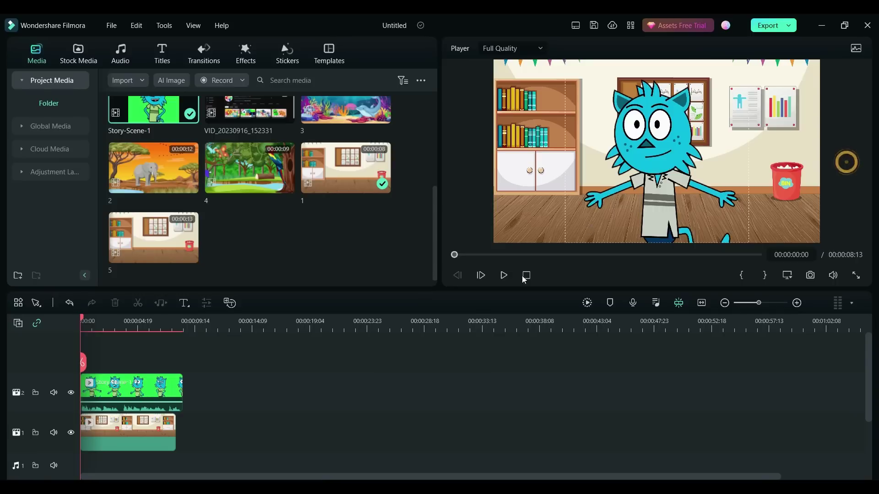
click(504, 276)
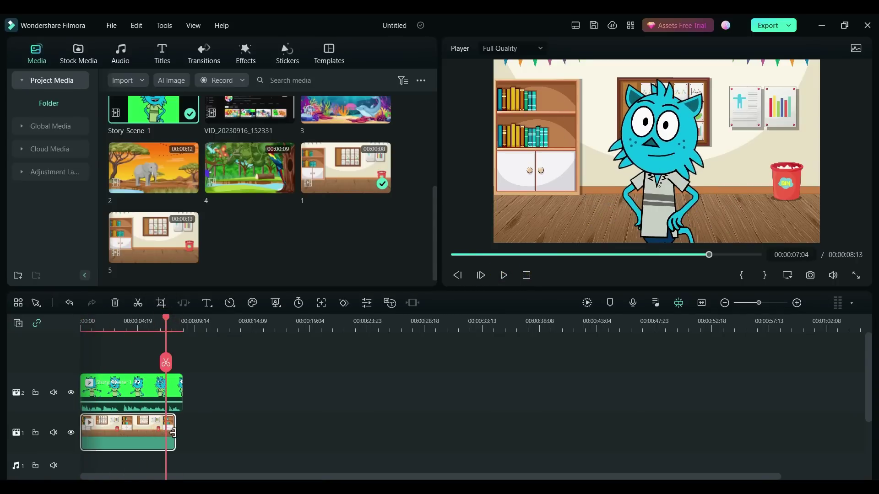
drag(173, 433, 179, 435)
drag(122, 390, 207, 415)
Step: Save a PNG snapshot of the classroom background from the player
click(810, 275)
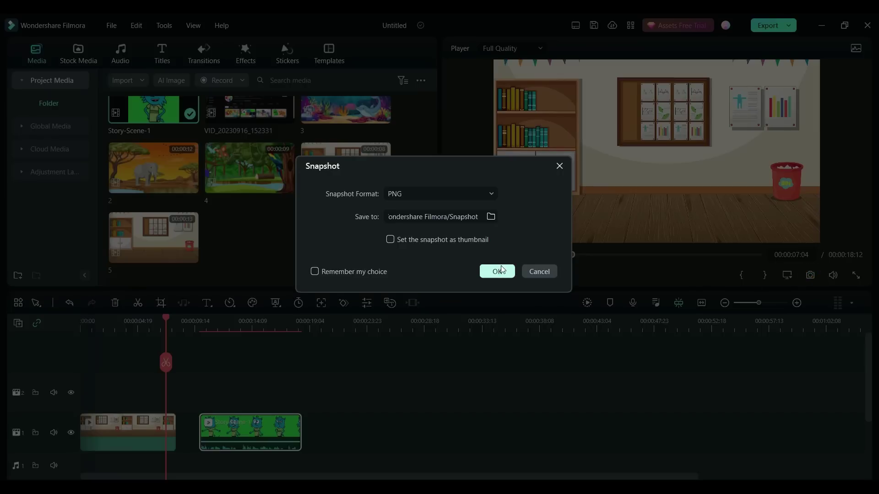
click(497, 271)
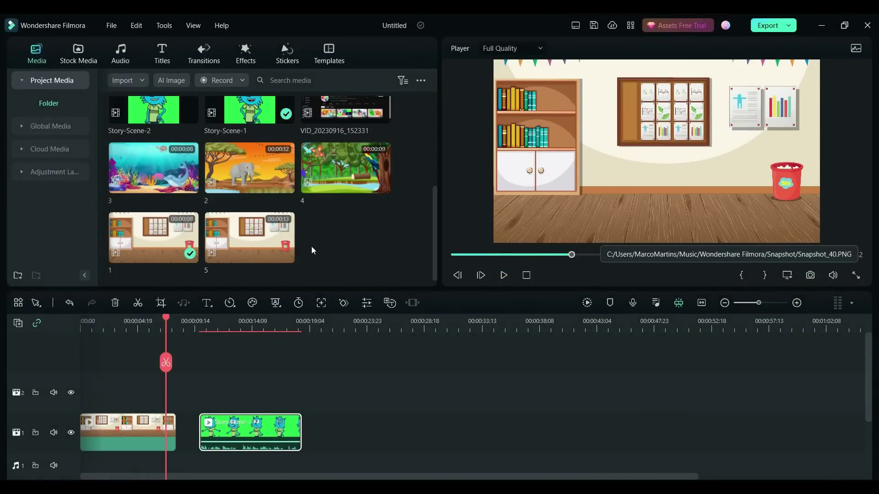
scroll(305, 238, up, 5)
Step: Place Snapshot_40 on the background track right after the first classroom clip
drag(270, 270, 359, 432)
drag(244, 435, 120, 393)
drag(373, 437, 197, 439)
scroll(181, 337, up, 2)
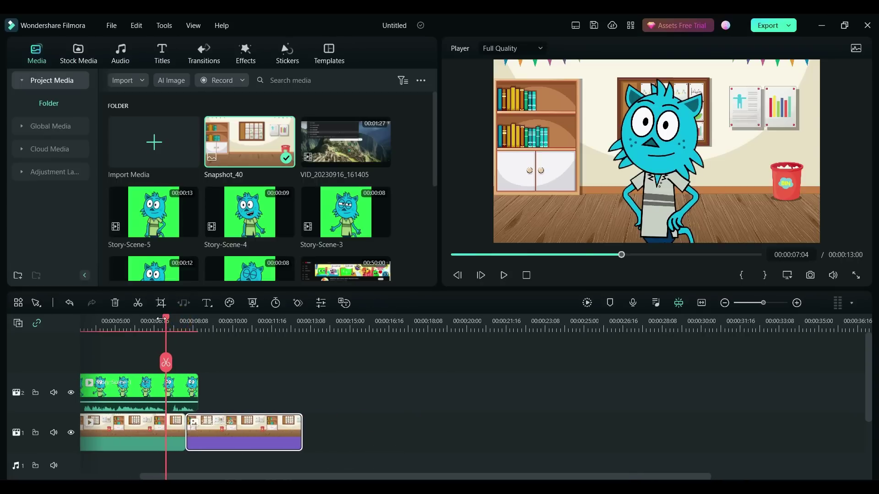
drag(197, 328, 202, 329)
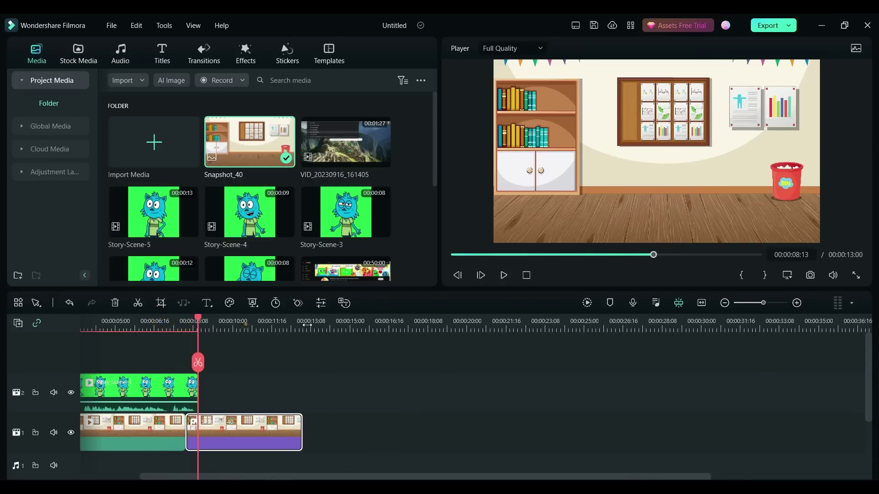
scroll(356, 339, up, 2)
Step: Split the Snapshot_40 classroom still at the cat clip's end and delete the leftover part
key(ctrl+b)
click(227, 425)
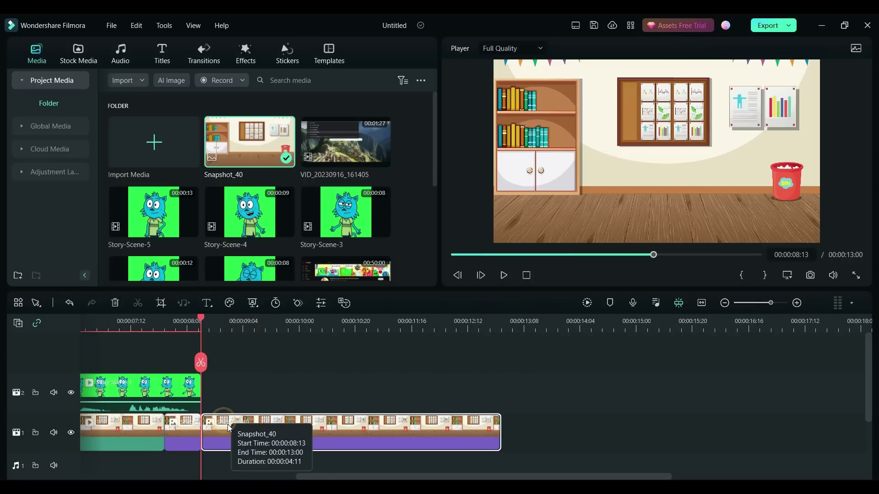
key(Delete)
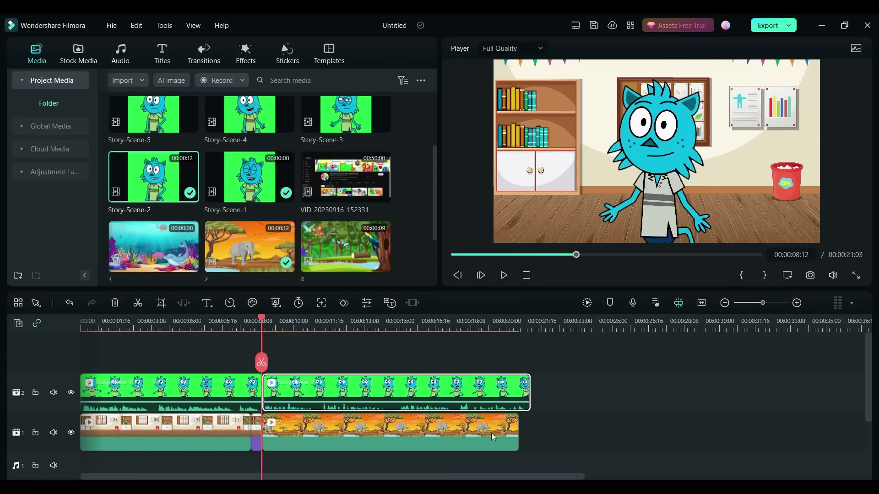
Step: Play back the timeline and confirm the keyed ocean scene's chroma key settings
key(space)
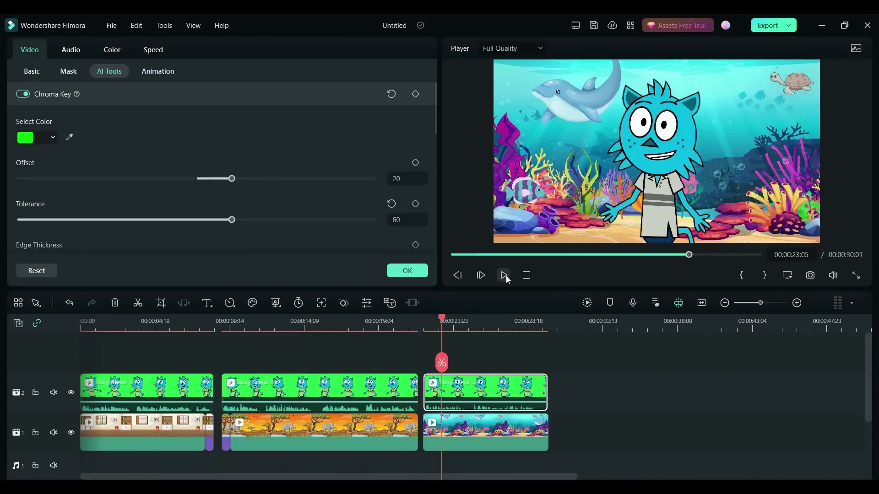
click(505, 277)
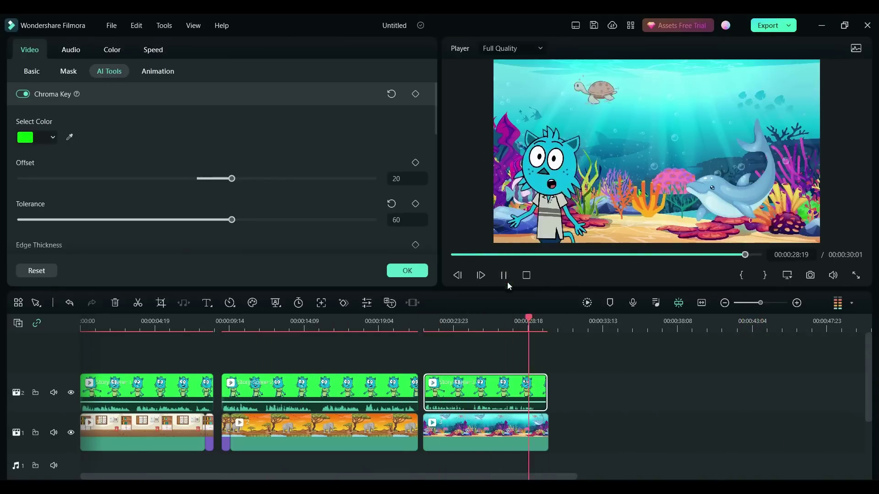
click(407, 270)
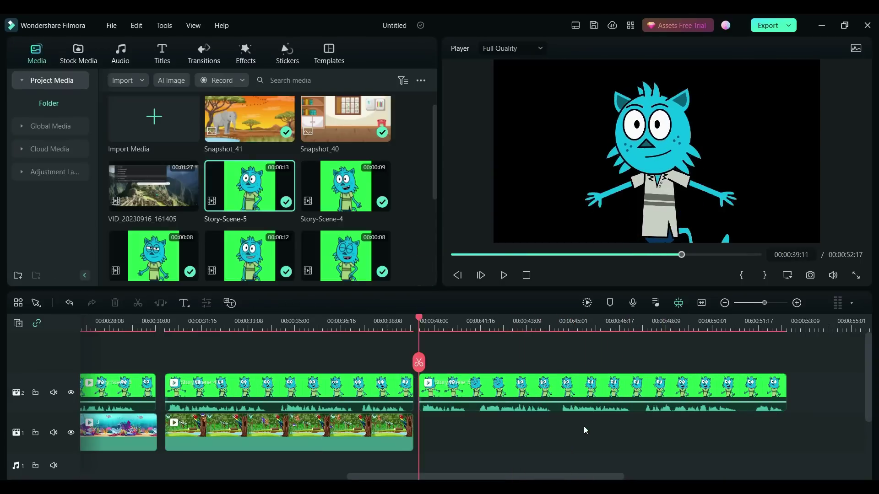
Step: Extend the Snapshot_40 classroom still under the last cat clip and play the final scene
drag(345, 118, 430, 409)
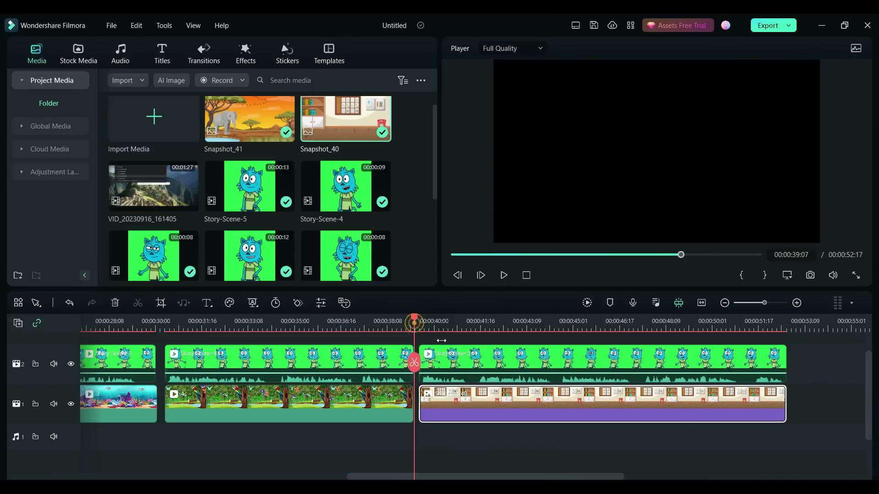
drag(414, 327, 560, 344)
key(space)
Step: Add the 'subscribe' sticker Element 18 on a new track, trimmed, shifted later, shrunk and placed top-left
click(287, 54)
text(subscribe)
key(Return)
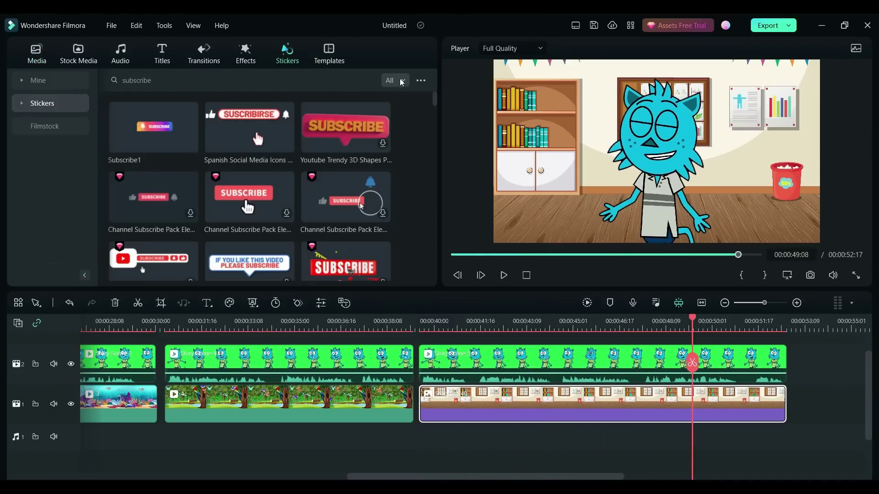
drag(145, 194, 657, 355)
drag(813, 392, 741, 391)
drag(503, 110, 604, 148)
drag(686, 169, 560, 99)
key(space)
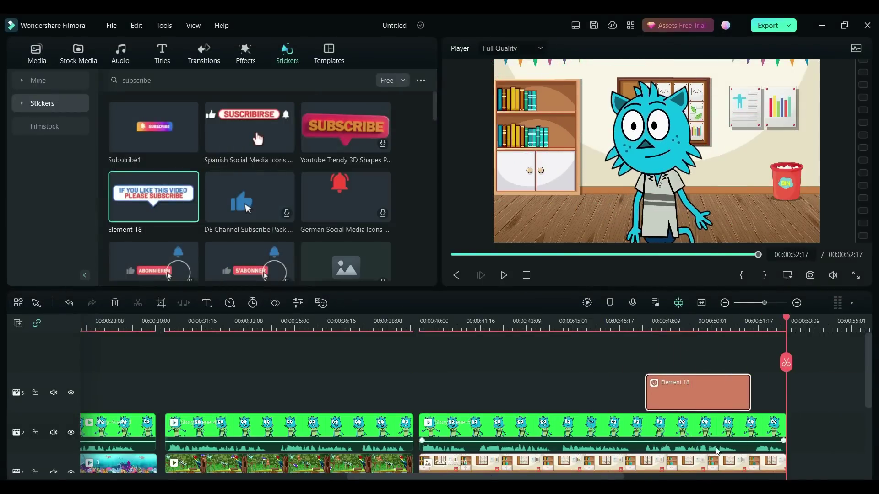
Step: Browse the Happy & Uplifting category of the music library
scroll(822, 368, down, 1)
click(120, 53)
click(58, 196)
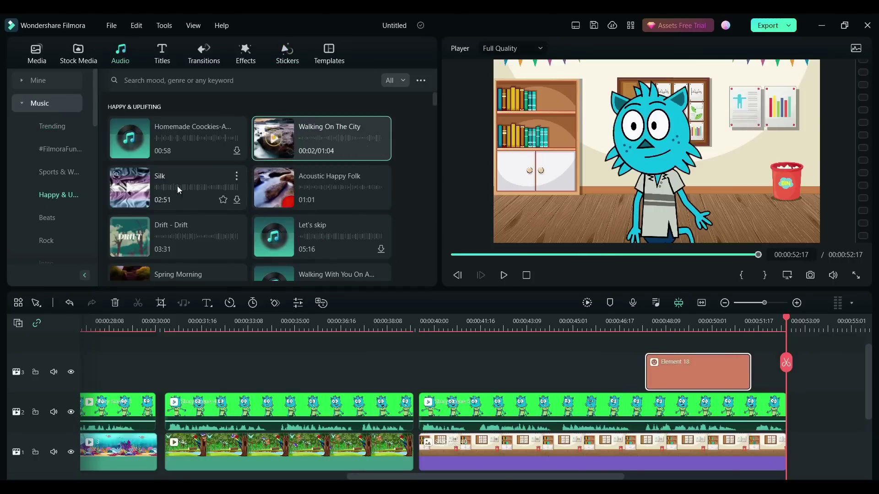
Step: Preview the children's song 'Likes' and add it to the audio track under the whole project
scroll(66, 202, down, 3)
click(60, 195)
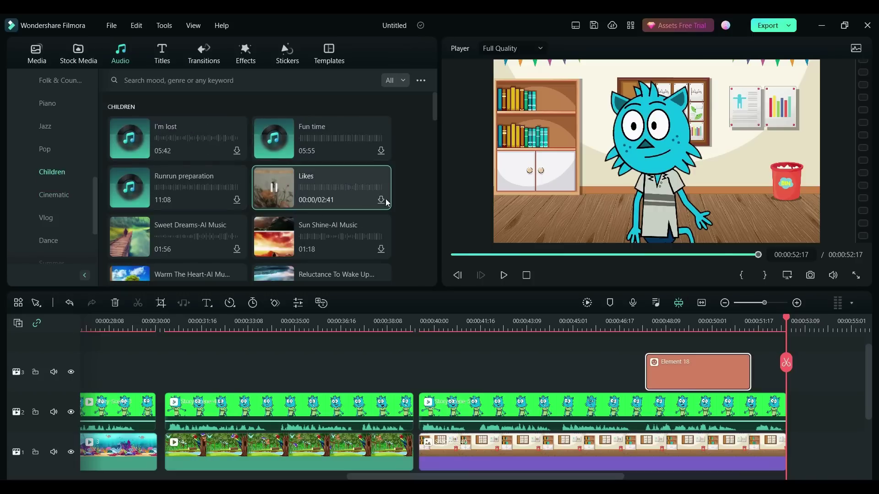
click(326, 192)
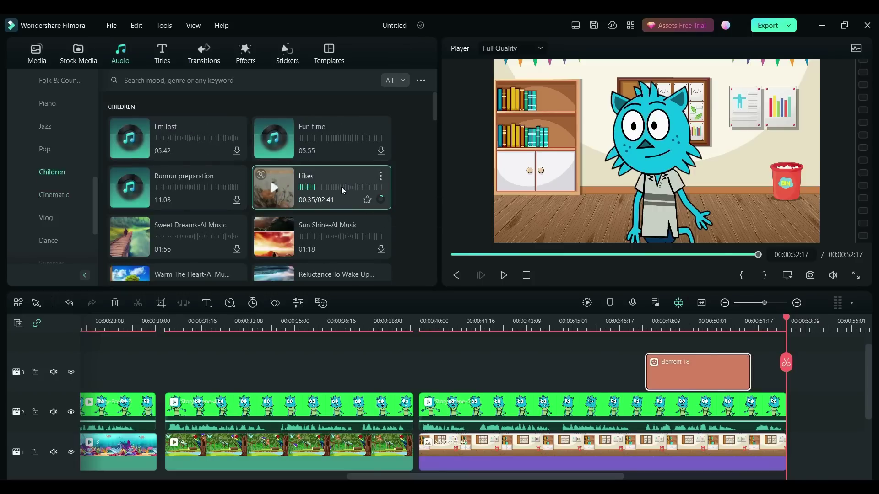
key(shift+z)
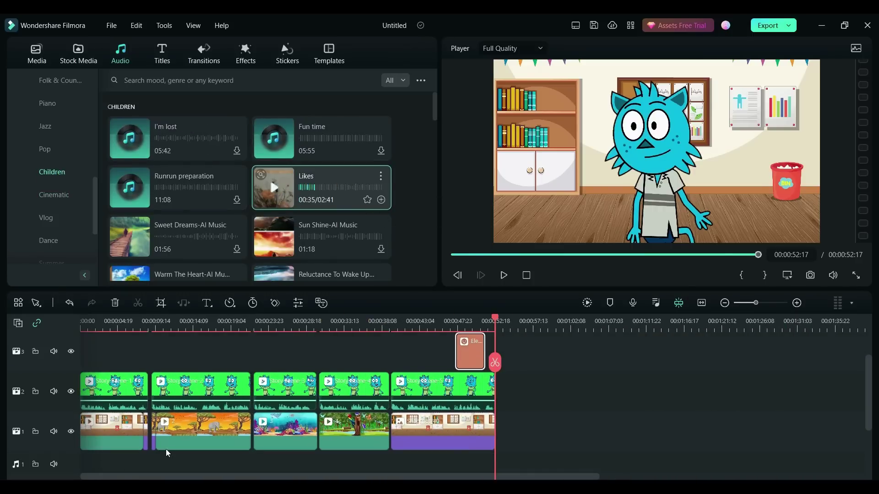
drag(219, 408, 238, 464)
Step: Lower the 'Likes' music clip's volume to -25 dB
double_click(274, 424)
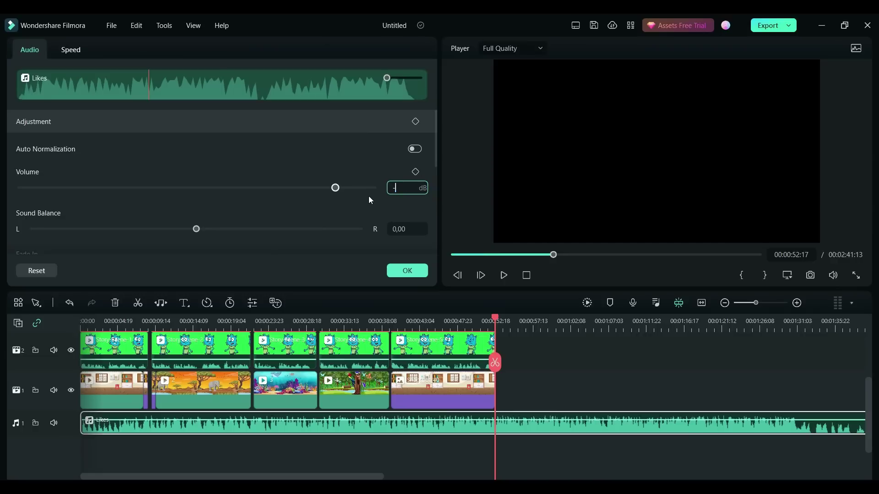
text(-25)
key(Return)
click(425, 203)
click(415, 271)
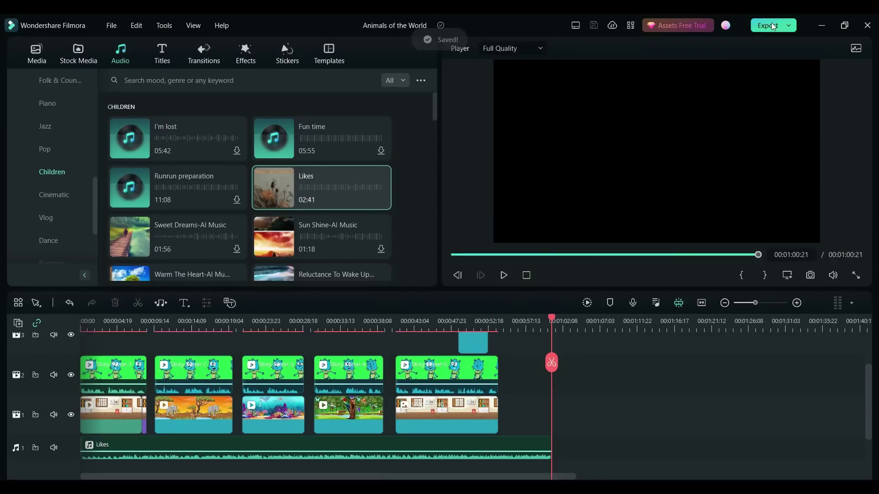
Step: In the export settings, set a later frame with the elephant and cat as the thumbnail
click(773, 27)
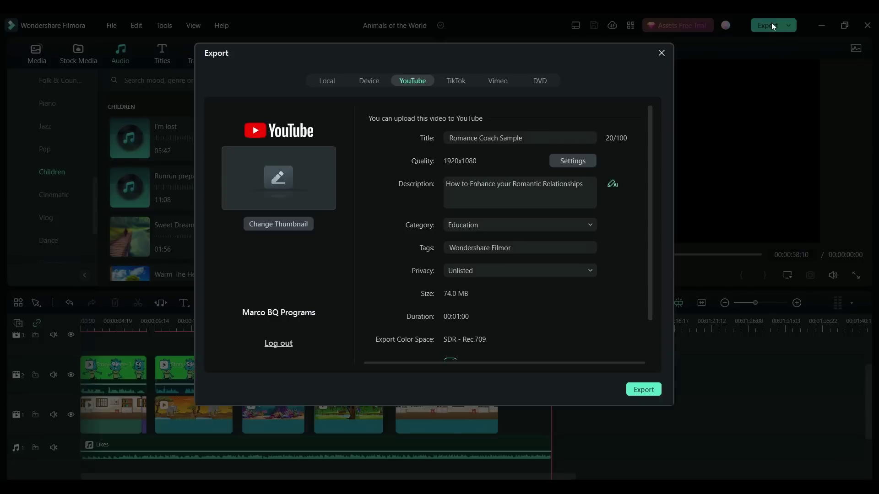
click(288, 225)
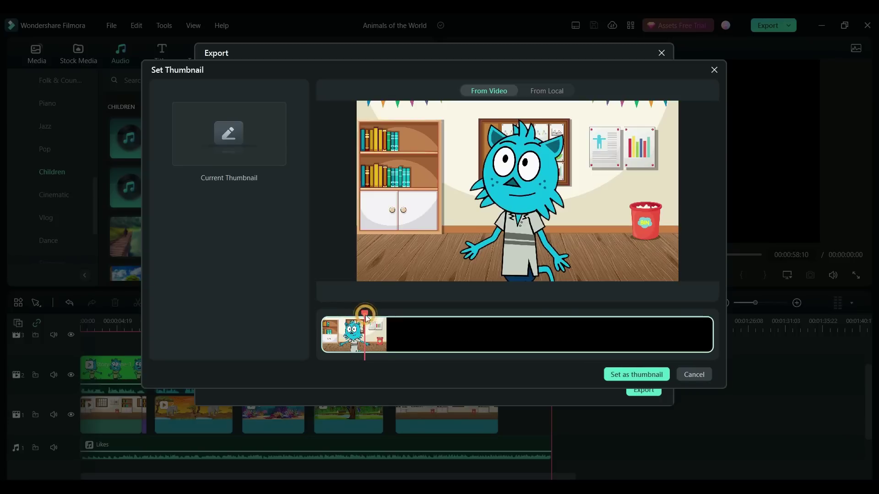
drag(613, 314, 626, 315)
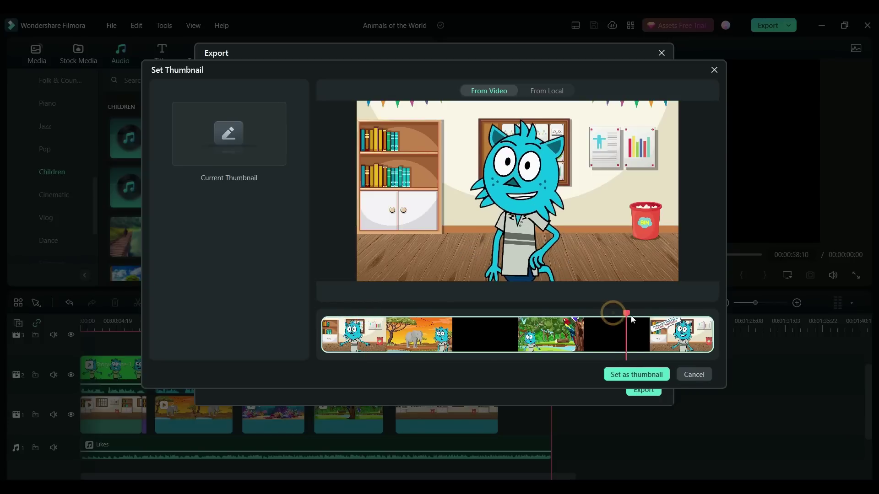
Step: Export Animals of the World as a local MP4 file using the chosen preset
click(329, 81)
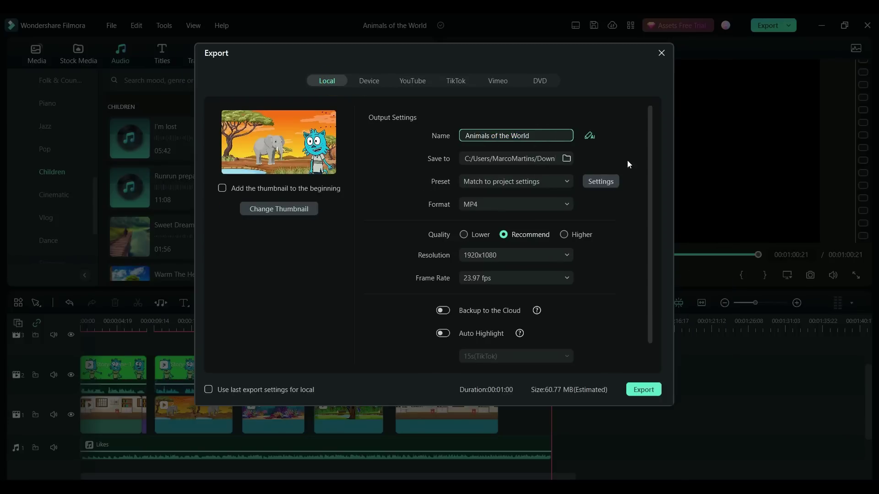
click(566, 181)
click(495, 201)
click(643, 390)
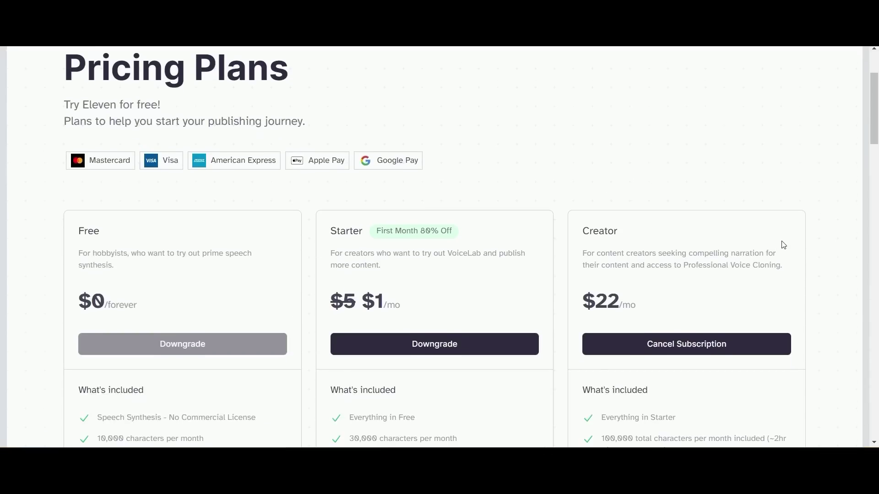
Step: Scroll the ElevenLabs pricing page down to the Free, Starter and Creator 'What's included' lists
scroll(784, 245, down, 1)
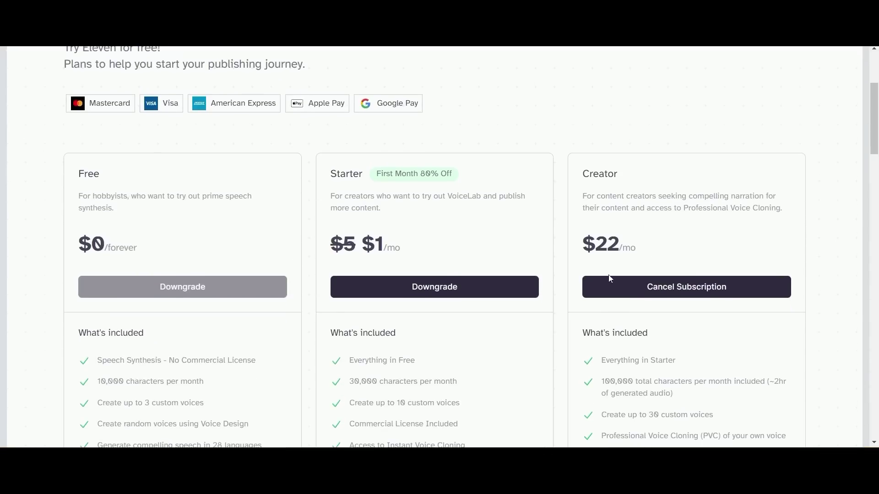
scroll(810, 269, down, 1)
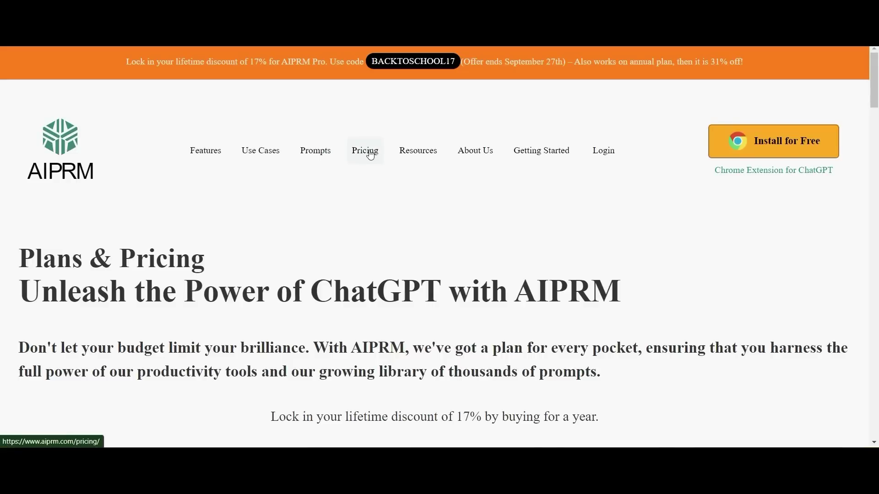
Step: Scroll the AIPRM pricing page down to the Plus, Pro, Elite and Titan plan cards
scroll(507, 243, down, 5)
scroll(595, 240, down, 6)
scroll(587, 242, down, 3)
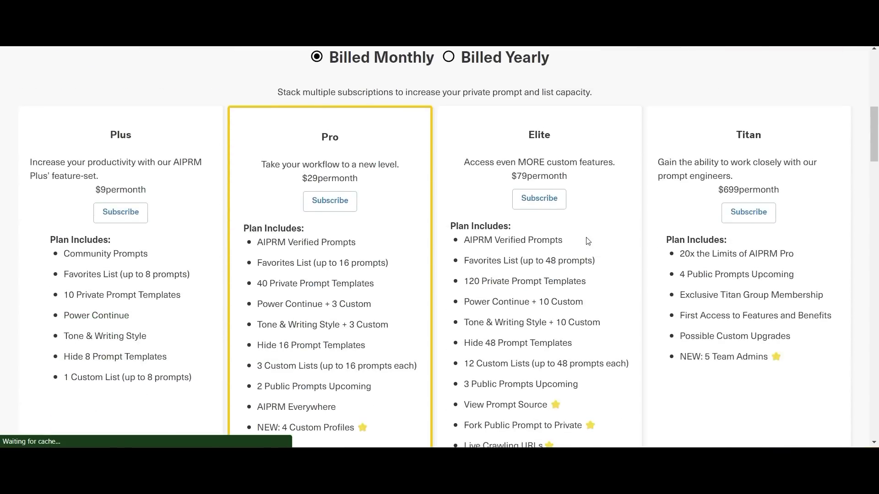
scroll(612, 263, down, 1)
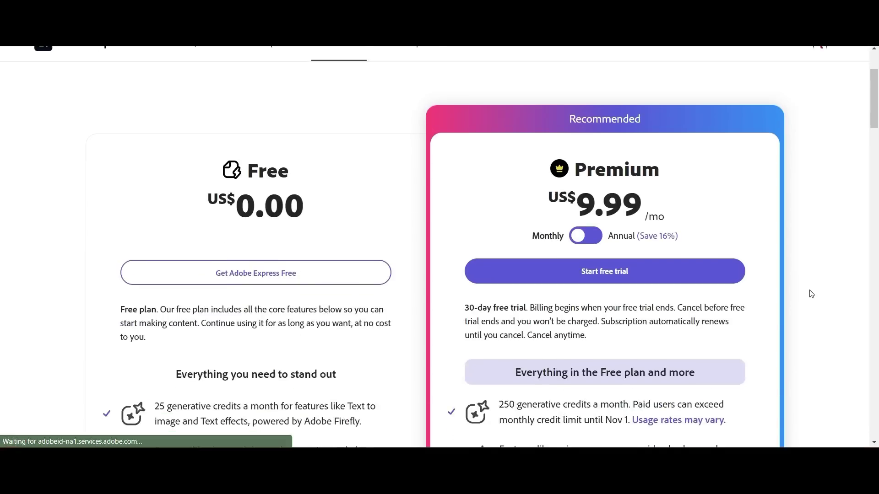
scroll(812, 281, down, 3)
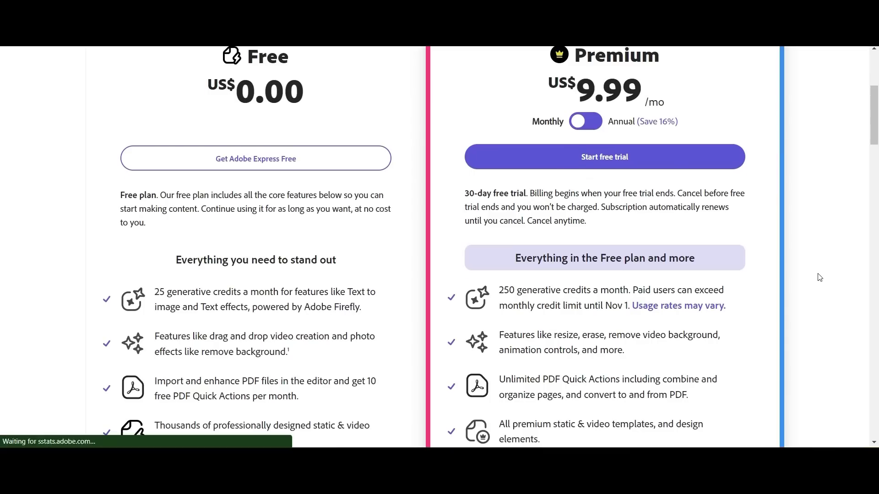
Step: Scroll through Adobe Express's Free vs Premium features, then Canva's Free, Pro and Teams yearly pricing
scroll(821, 278, down, 1)
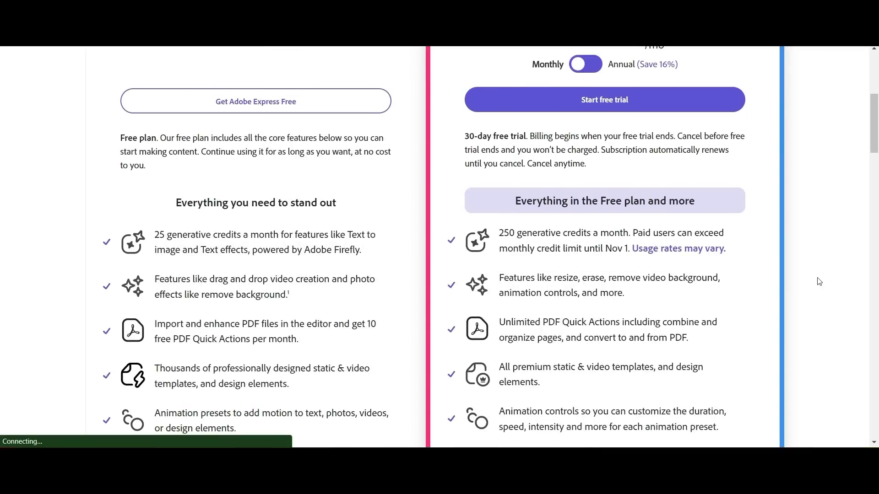
scroll(819, 282, down, 1)
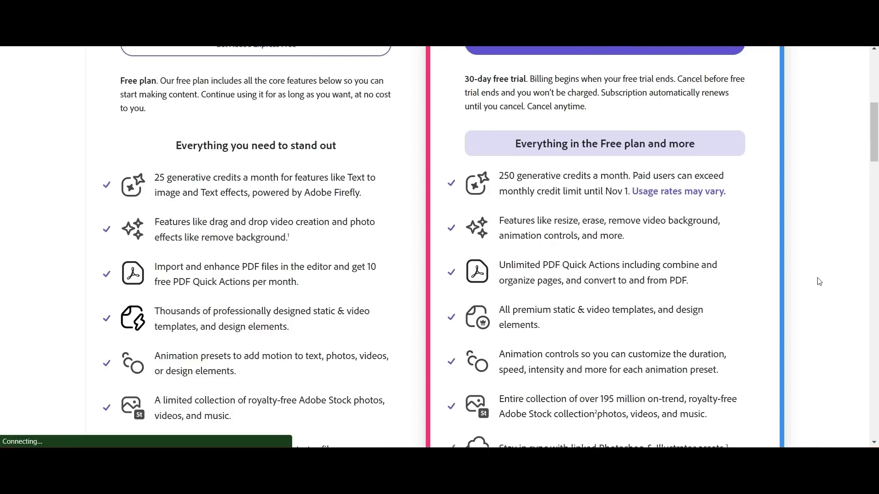
scroll(819, 282, down, 1)
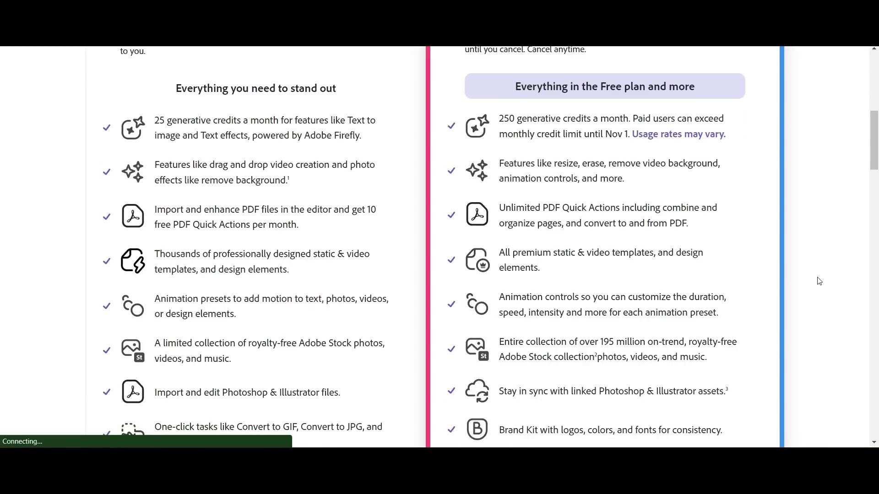
scroll(819, 281, down, 1)
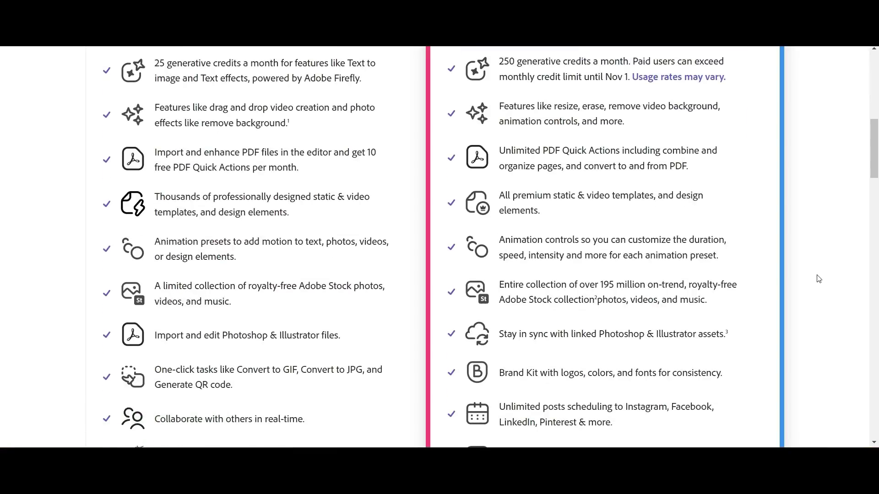
scroll(820, 279, down, 1)
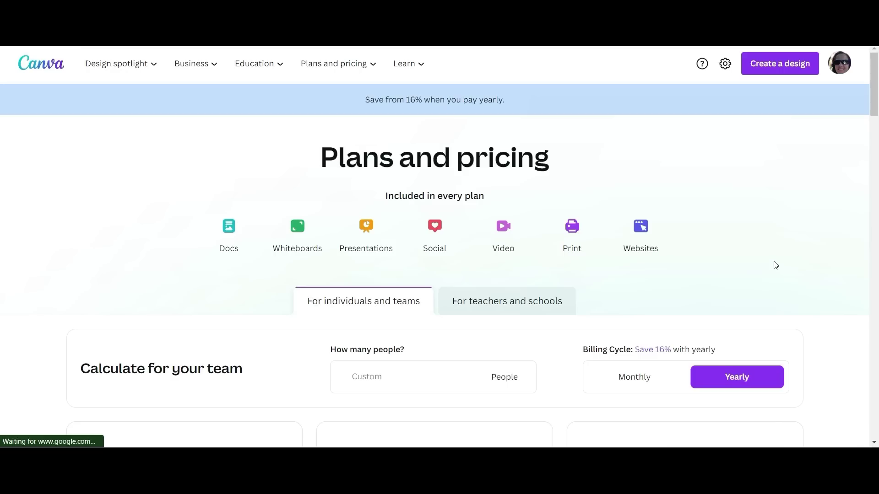
scroll(803, 259, down, 1)
scroll(803, 259, down, 4)
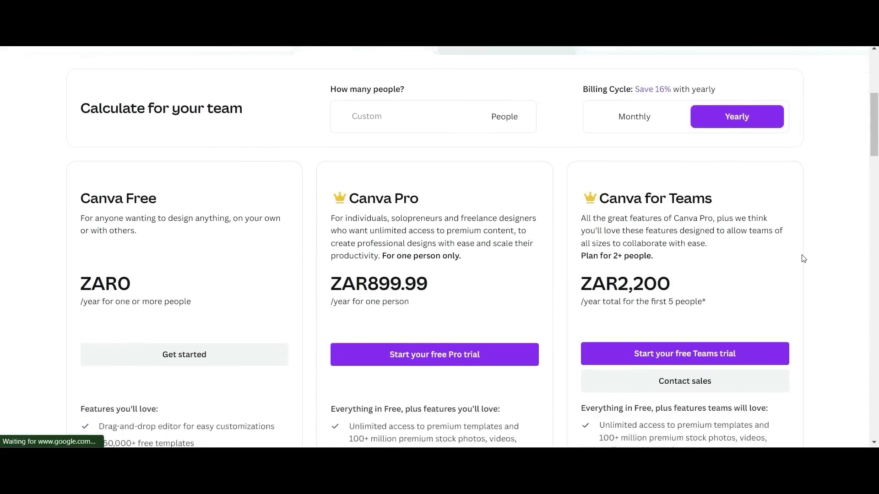
scroll(804, 258, down, 1)
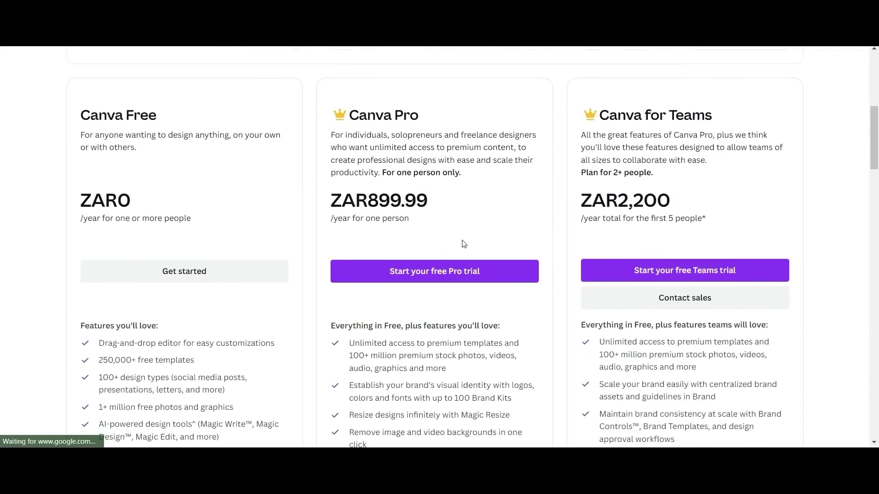
scroll(540, 292, down, 1)
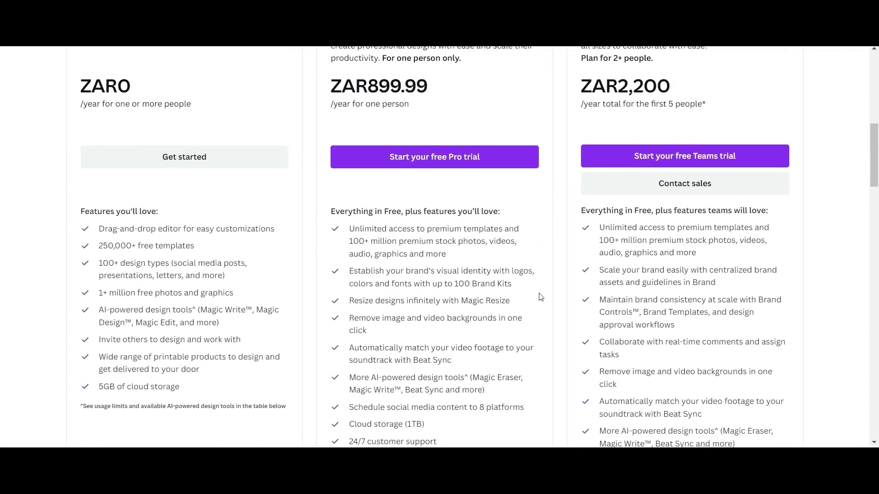
scroll(541, 296, up, 2)
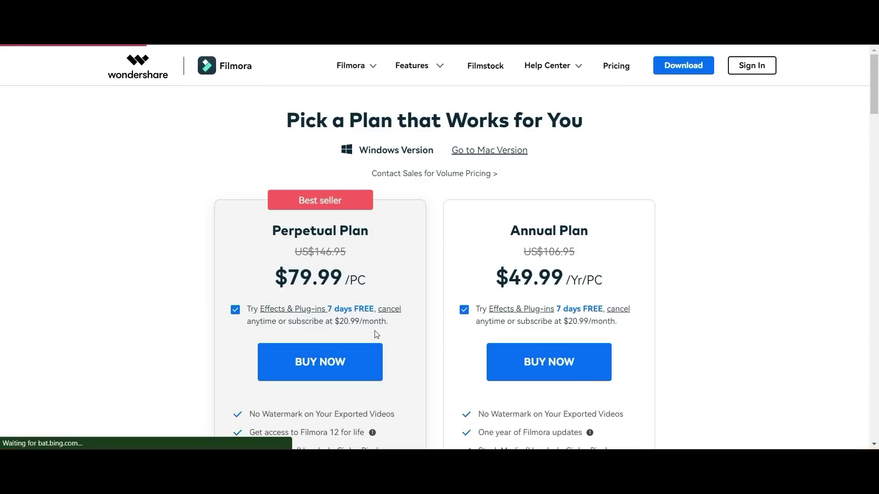
Step: Scroll the Filmora pricing page to the Perpetual and Annual plan cards
scroll(458, 320, down, 1)
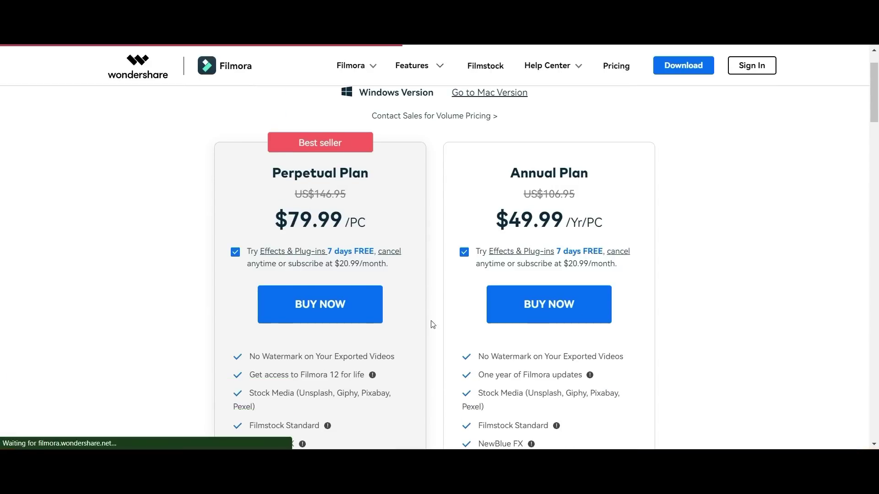
scroll(712, 268, down, 1)
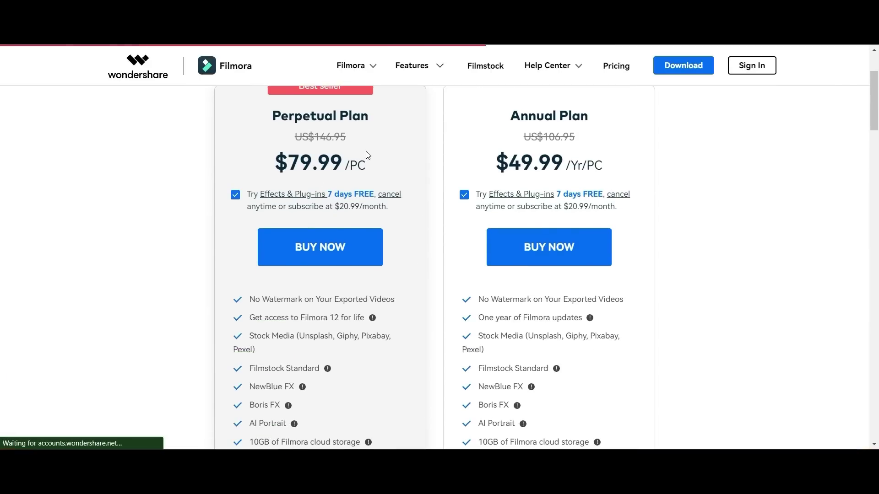
scroll(405, 326, down, 2)
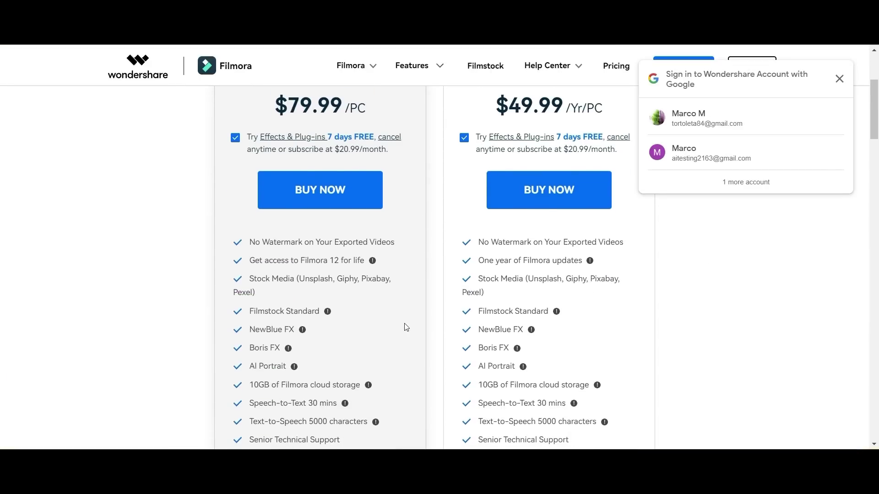
scroll(405, 327, up, 1)
scroll(406, 326, up, 1)
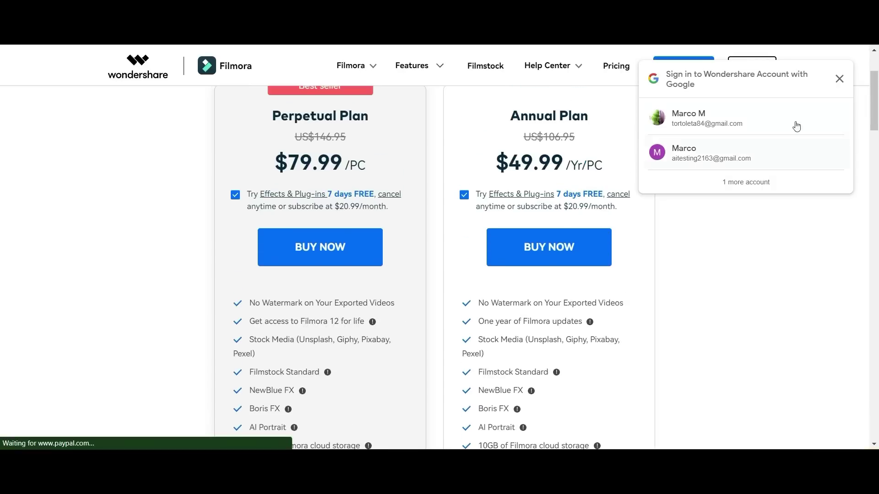
Step: Dismiss the Google sign-in prompt and bring the plans' prices and feature lists into view
click(839, 79)
scroll(389, 220, up, 2)
scroll(392, 221, down, 2)
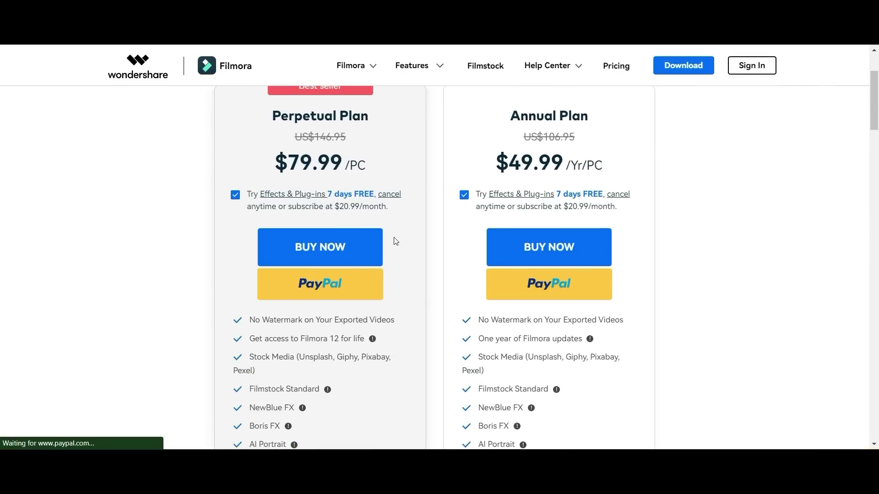